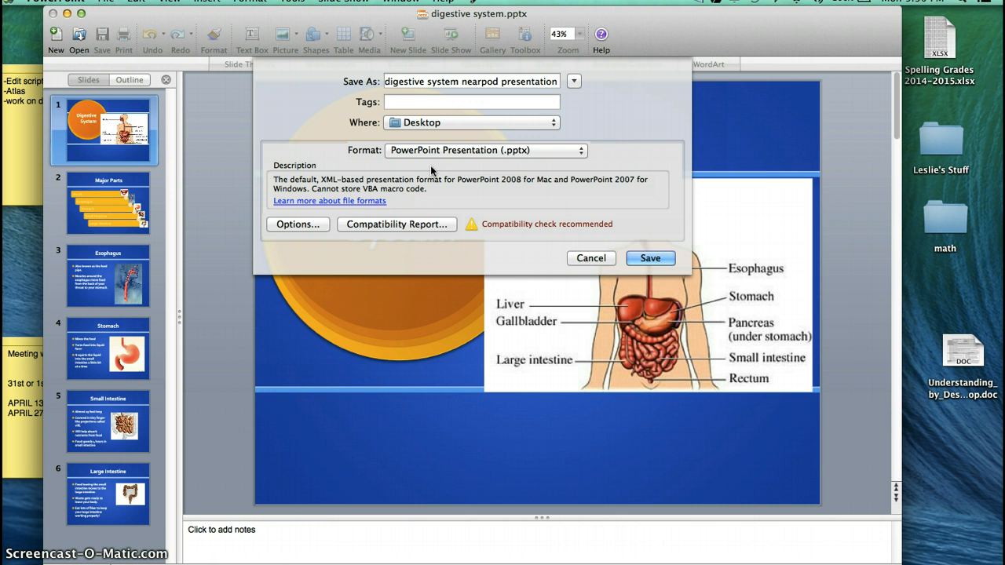
Step: Save "digestive system nearpod presentation" to the Desktop in PDF format, and close the presentation window
left_click(431, 152)
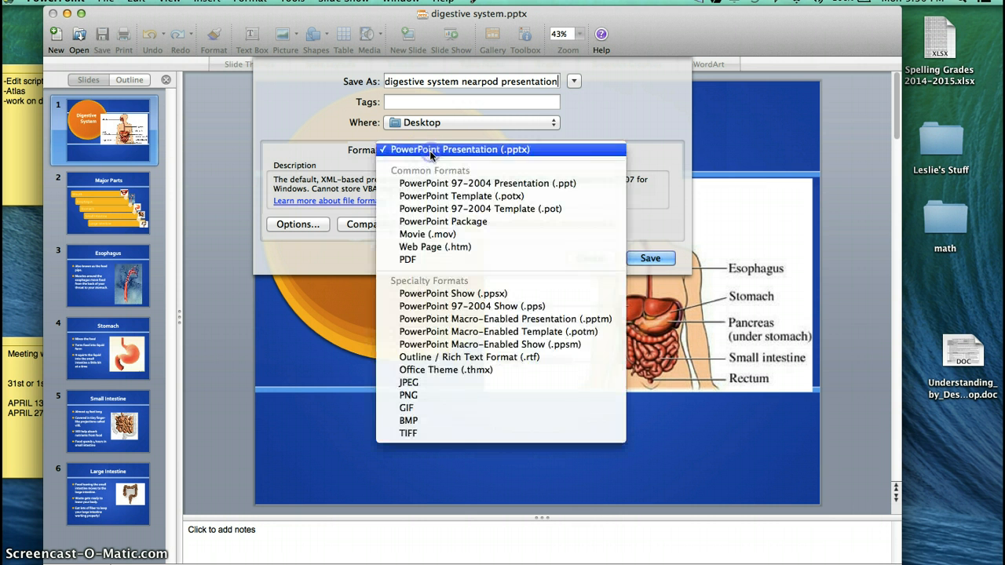
left_click(417, 262)
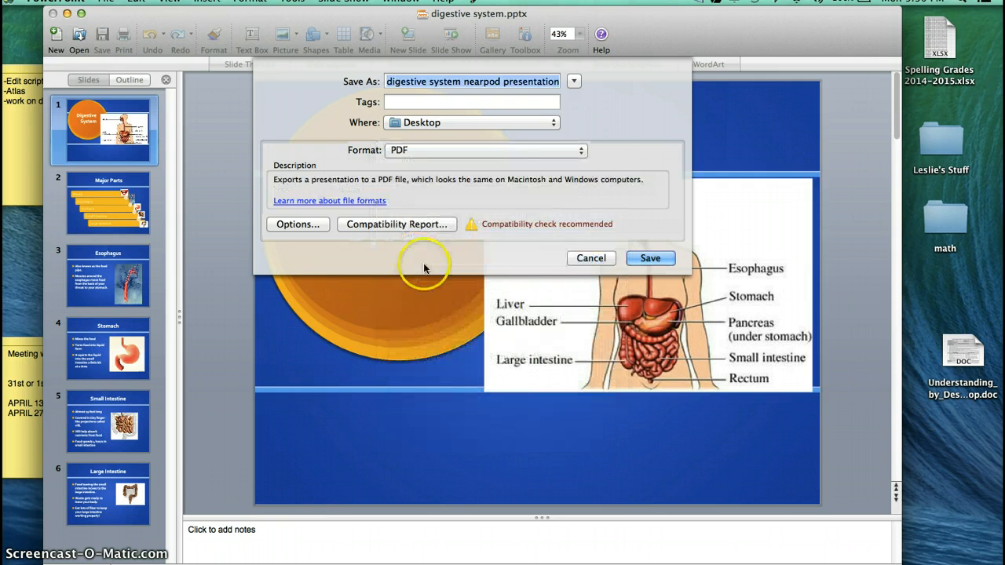
left_click(638, 254)
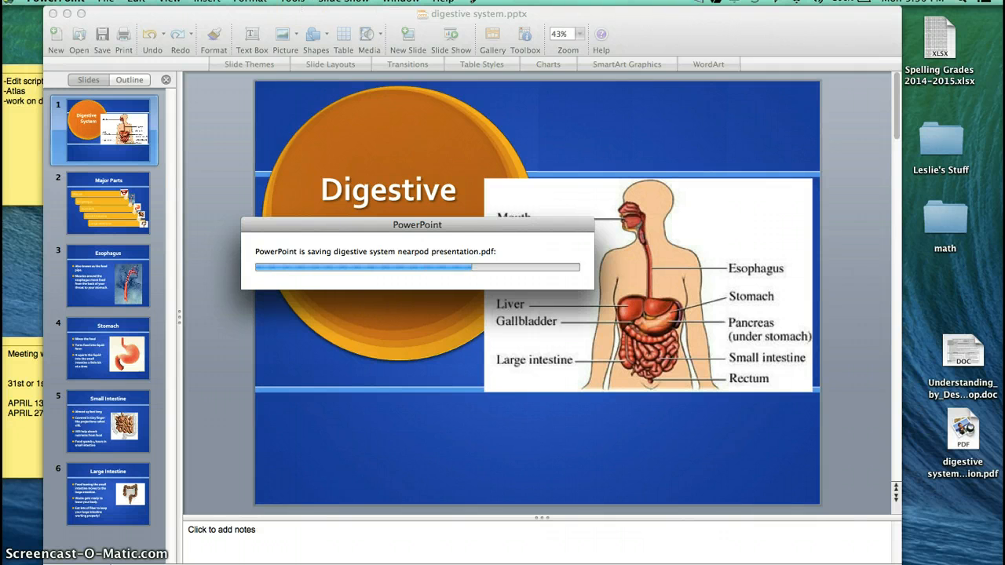
left_click(49, 14)
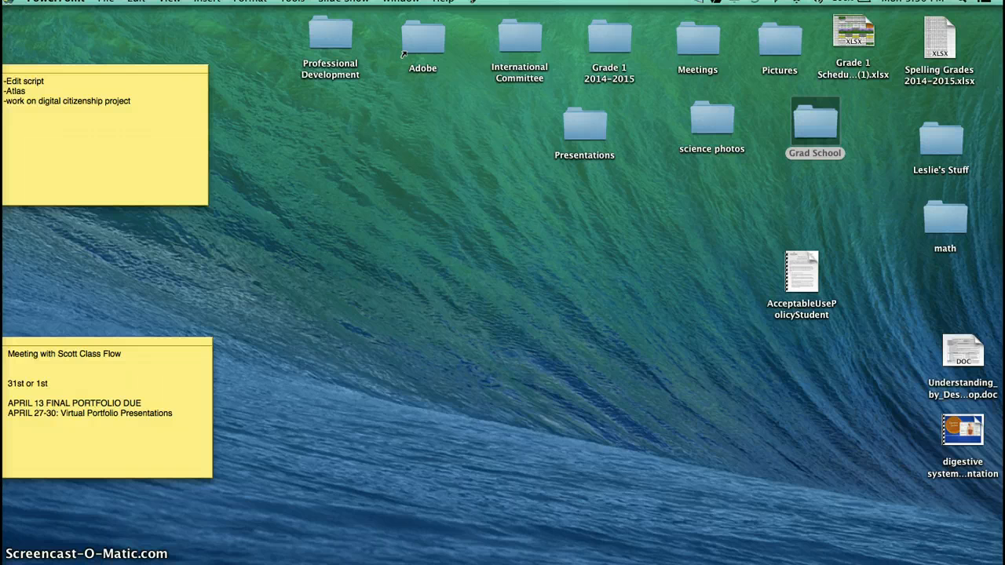
left_click(917, 554)
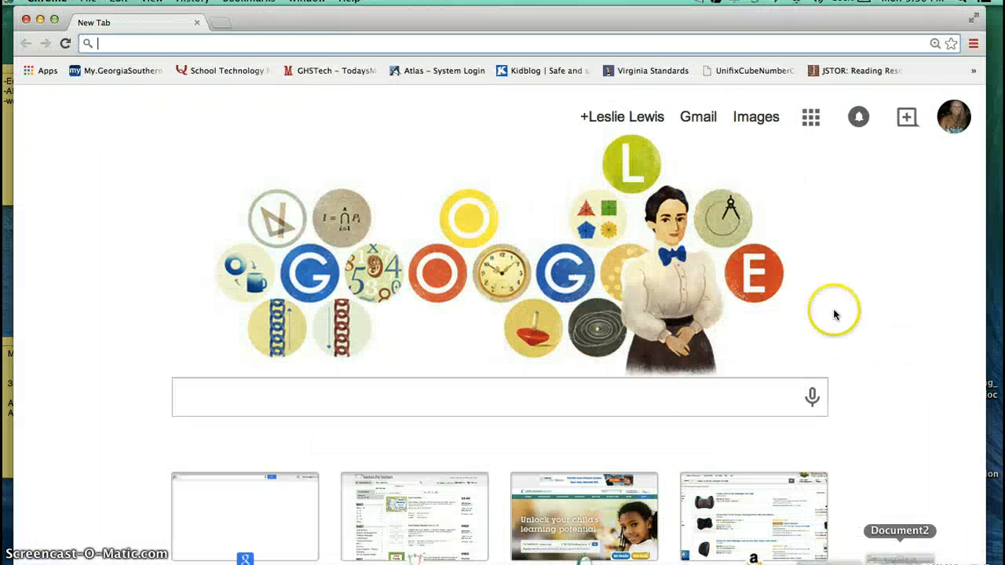
left_click_drag(601, 22, 588, 22)
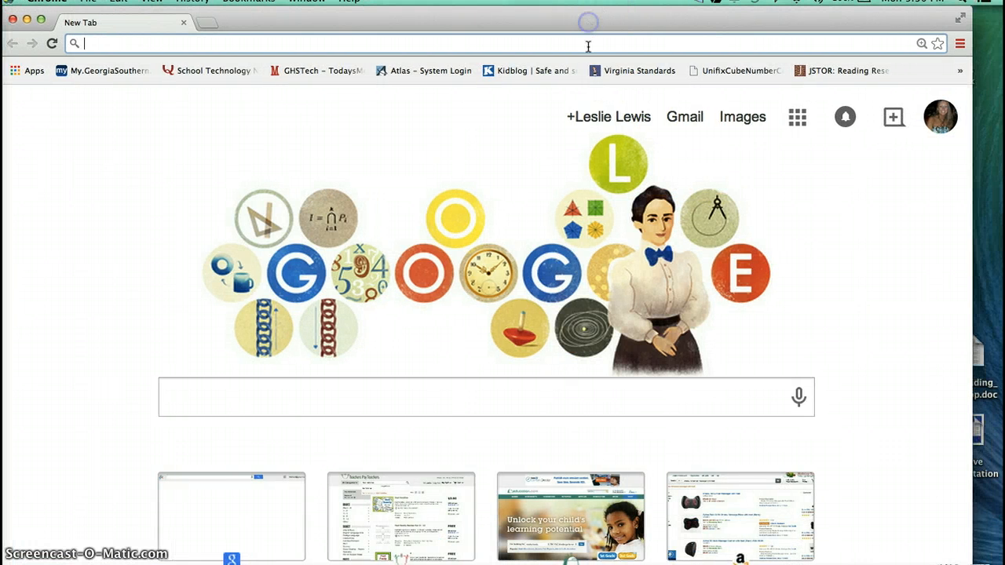
type("www.")
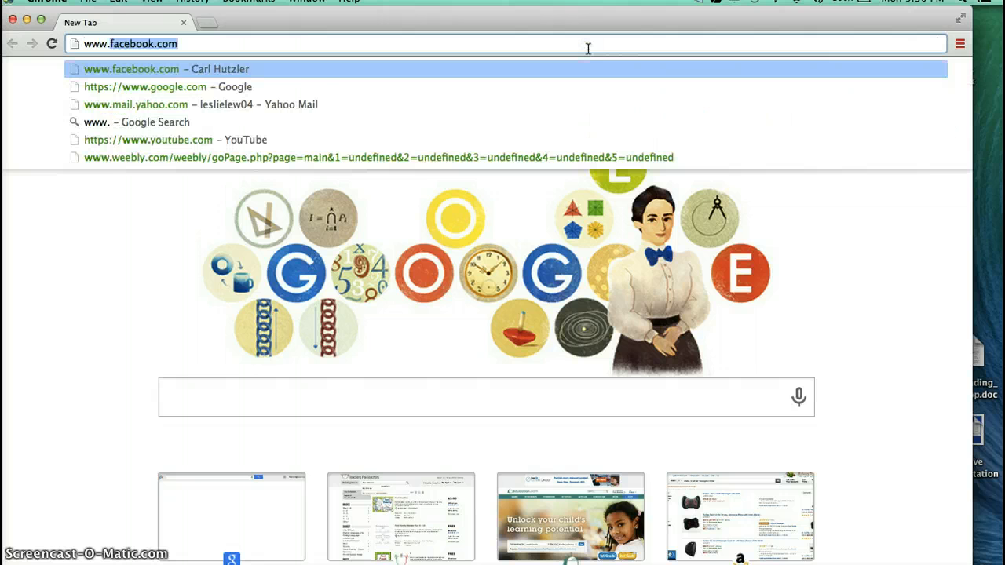
type("near")
key("Return")
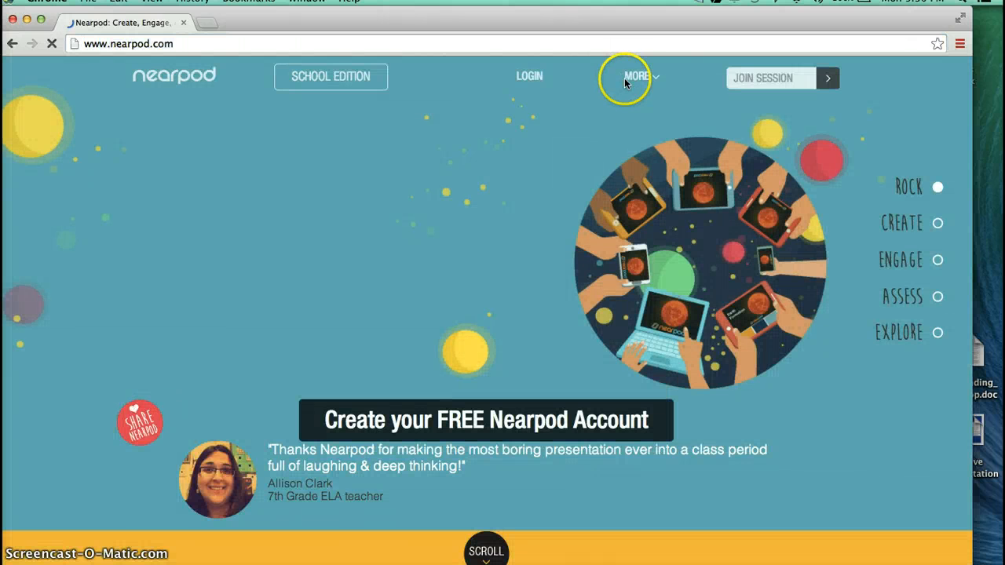
Step: Log in with the Nearpod account, entering the account password
left_click(531, 74)
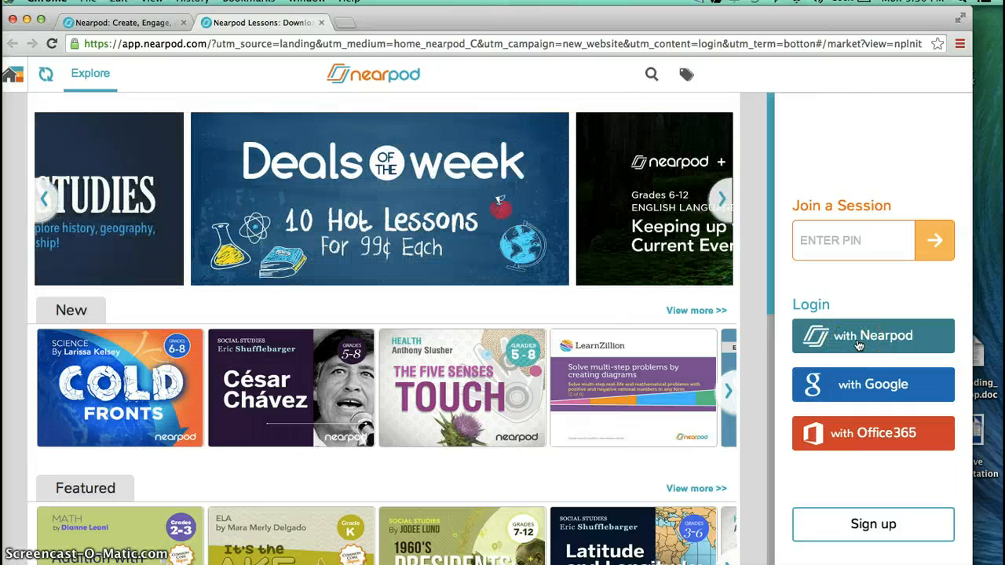
left_click(859, 345)
left_click(849, 312)
type("•")
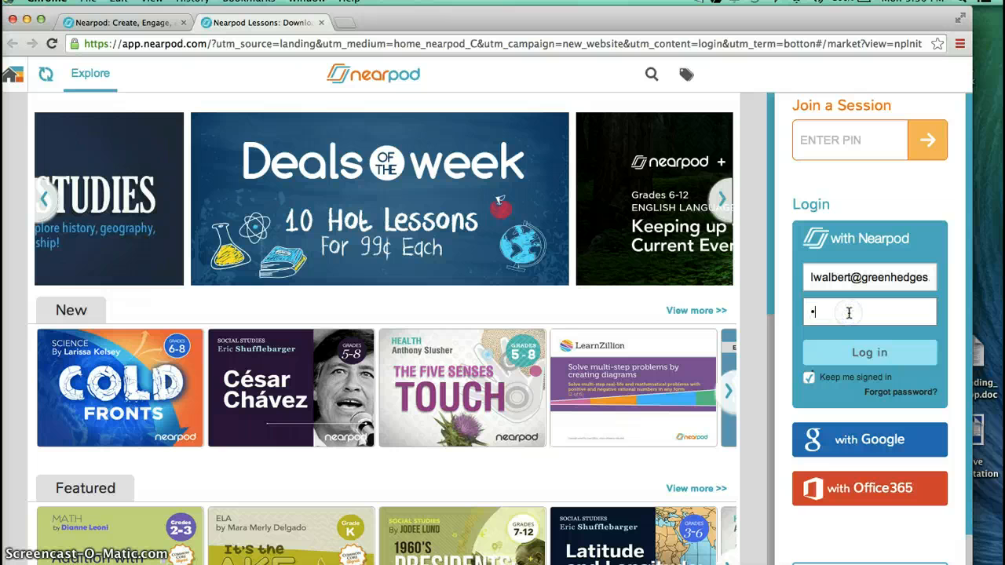
type("••••••••")
left_click(864, 353)
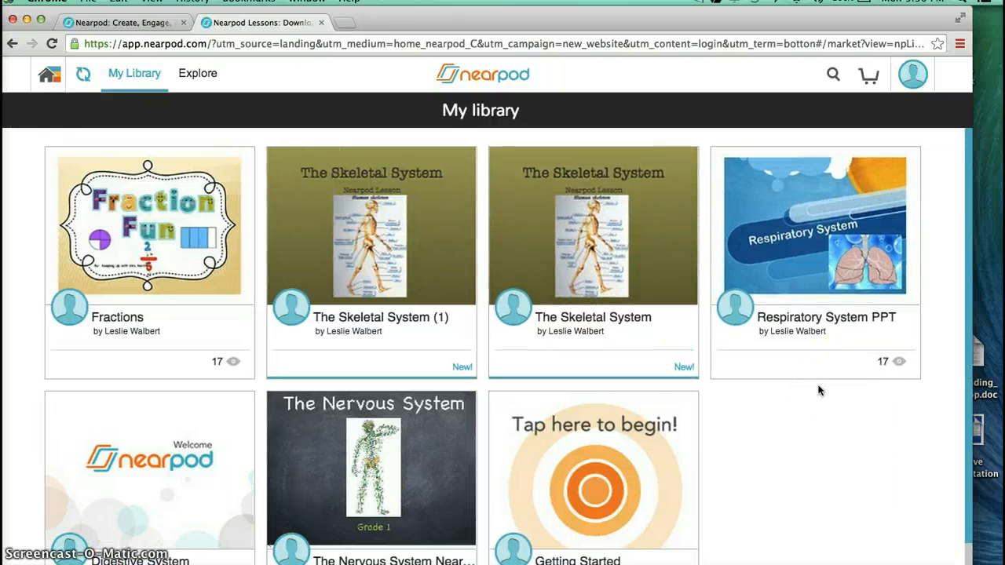
Step: Go from the library to Nearpod's home page, choose Create, and add a new presentation
scroll(820, 390, "down", 1)
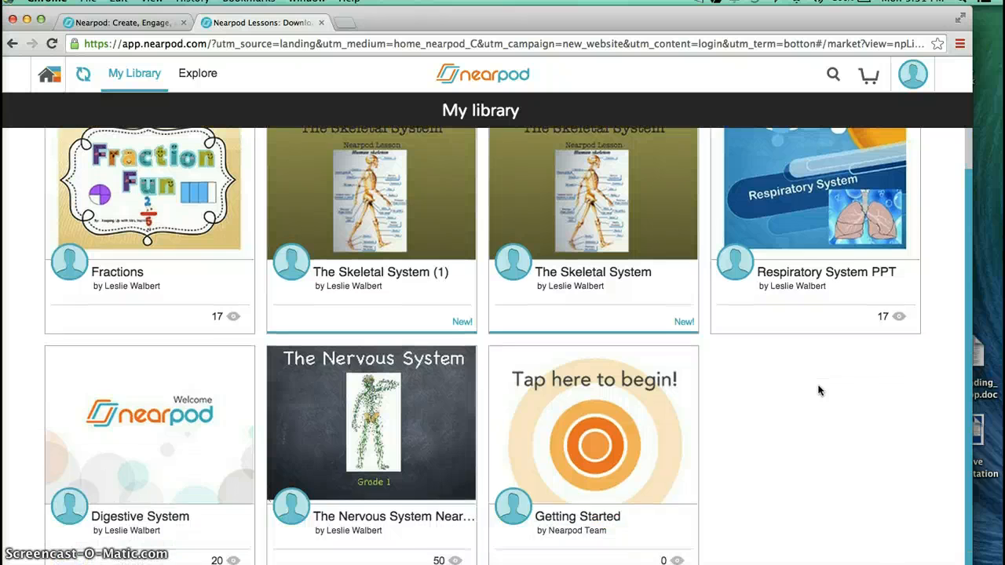
scroll(821, 390, "up", 1)
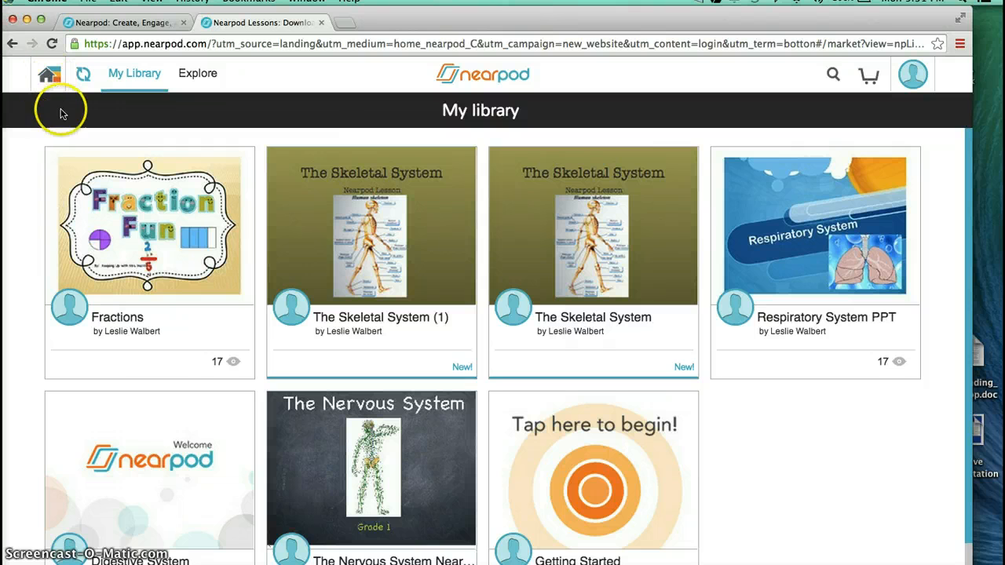
left_click(49, 78)
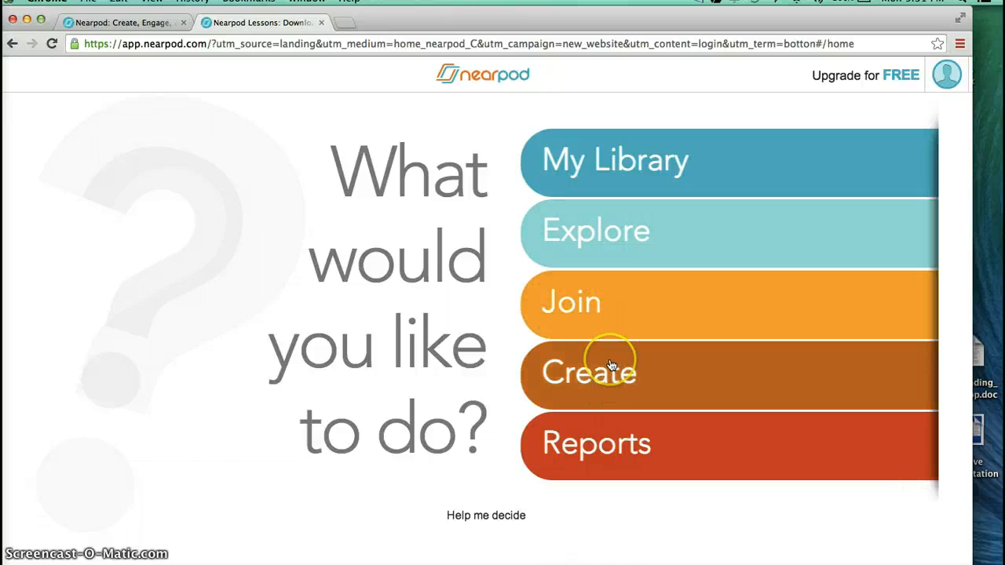
left_click(612, 365)
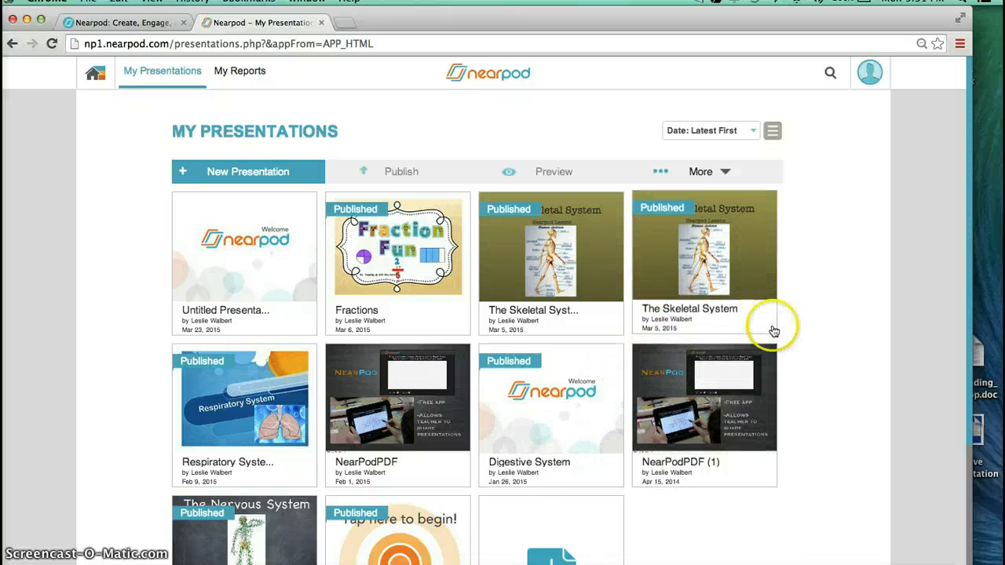
scroll(762, 298, "down", 2)
scroll(767, 289, "down", 3)
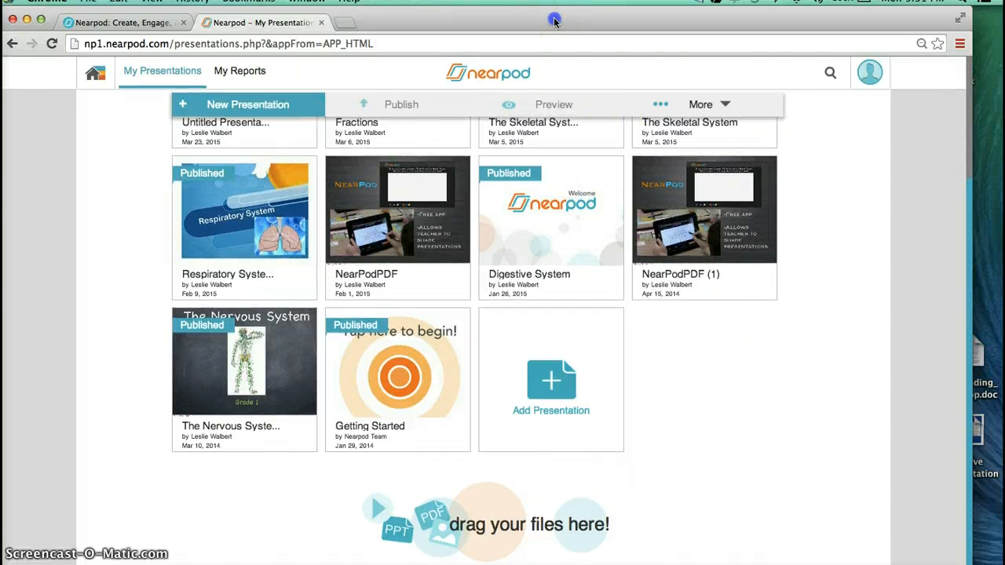
left_click(534, 385)
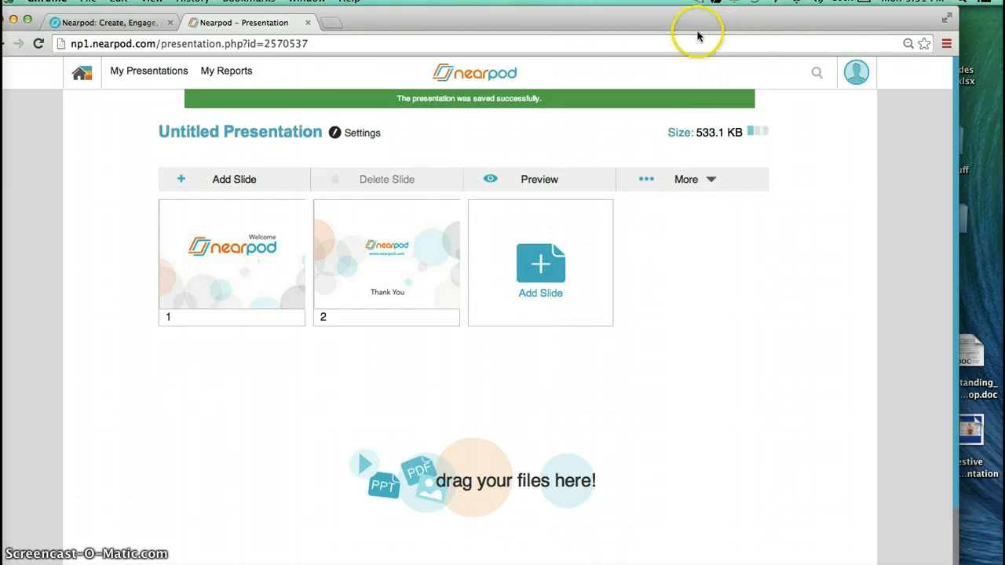
Step: Upload "digestive system nearpod presentation.pdf" from the desktop into the untitled presentation and accept the upload
left_click_drag(691, 29, 599, 20)
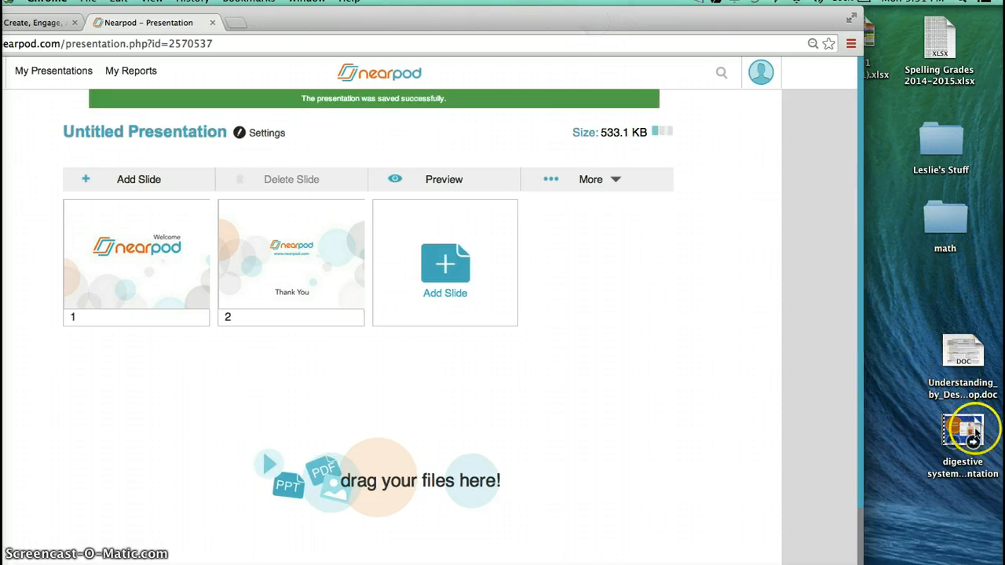
left_click_drag(969, 426, 465, 405)
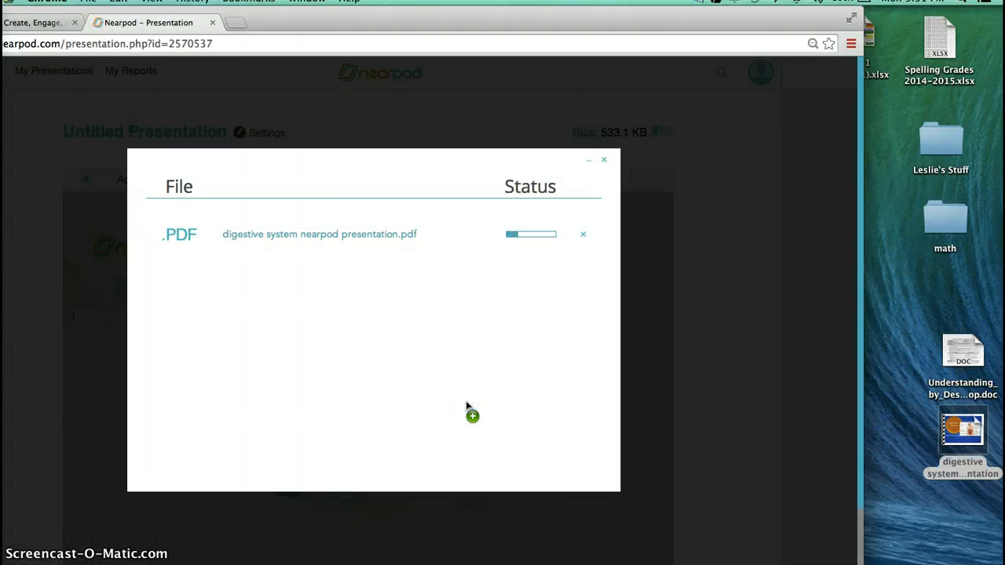
left_click_drag(427, 19, 538, 22)
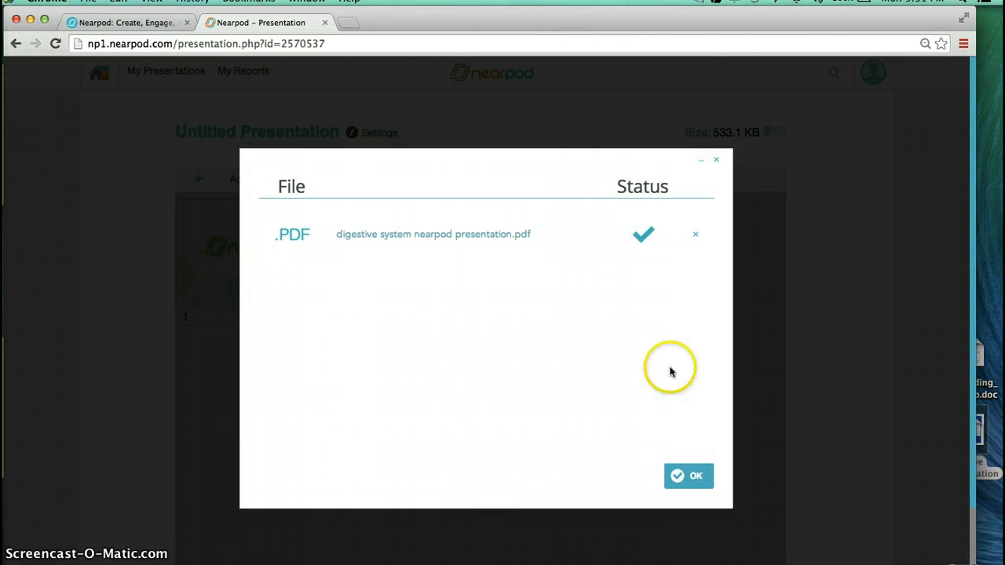
left_click(678, 477)
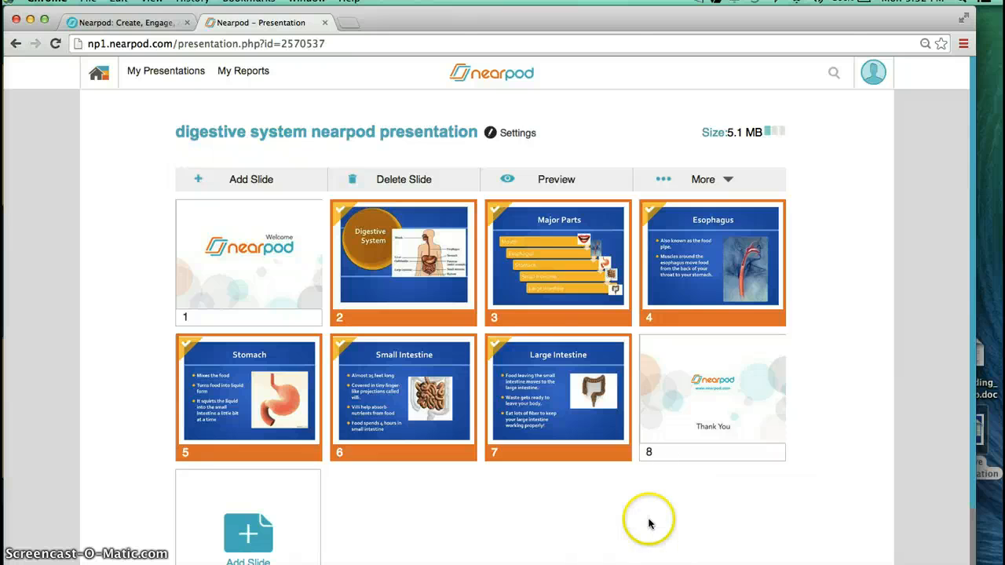
scroll(644, 510, "down", 1)
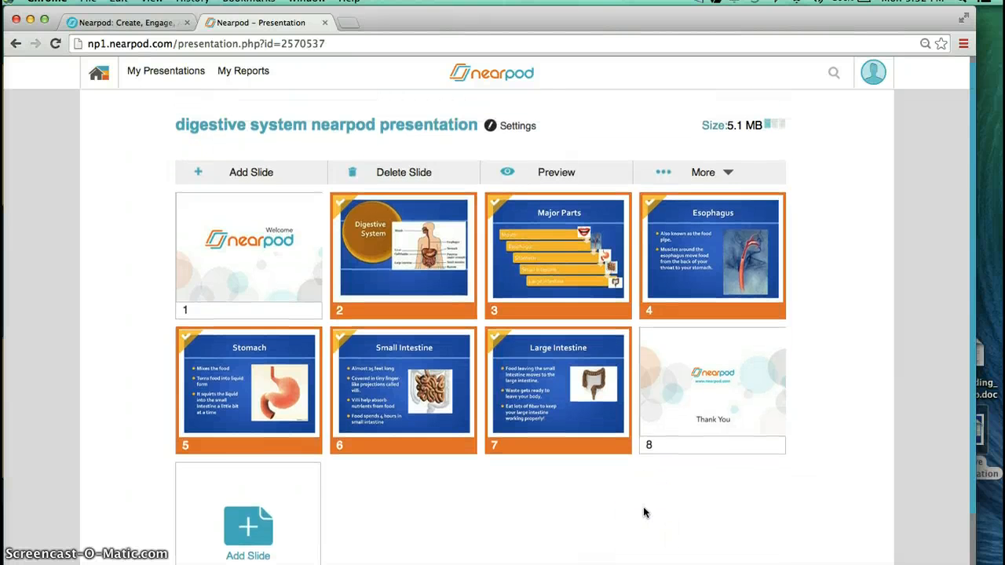
scroll(643, 513, "down", 3)
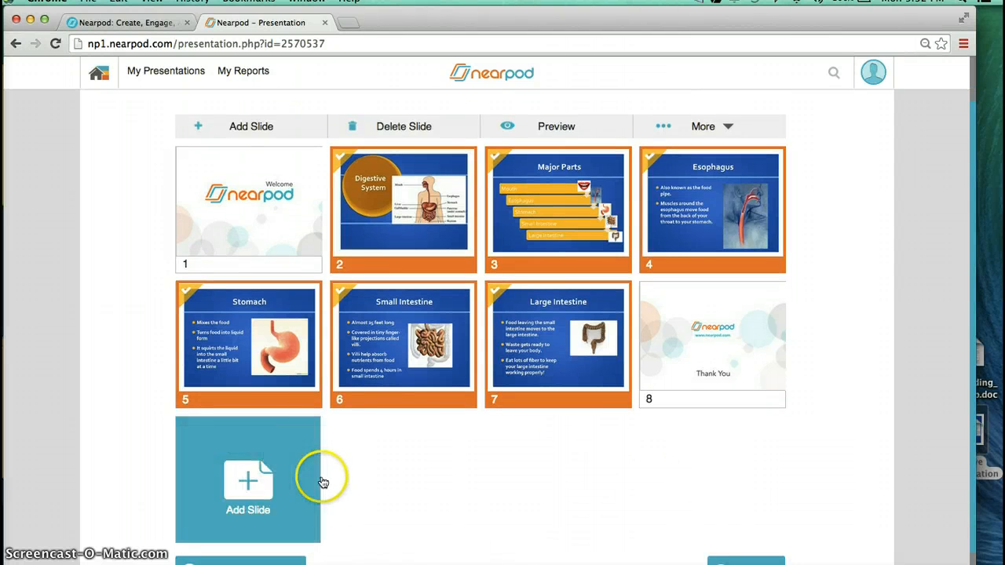
scroll(324, 479, "down", 2)
scroll(413, 523, "up", 5)
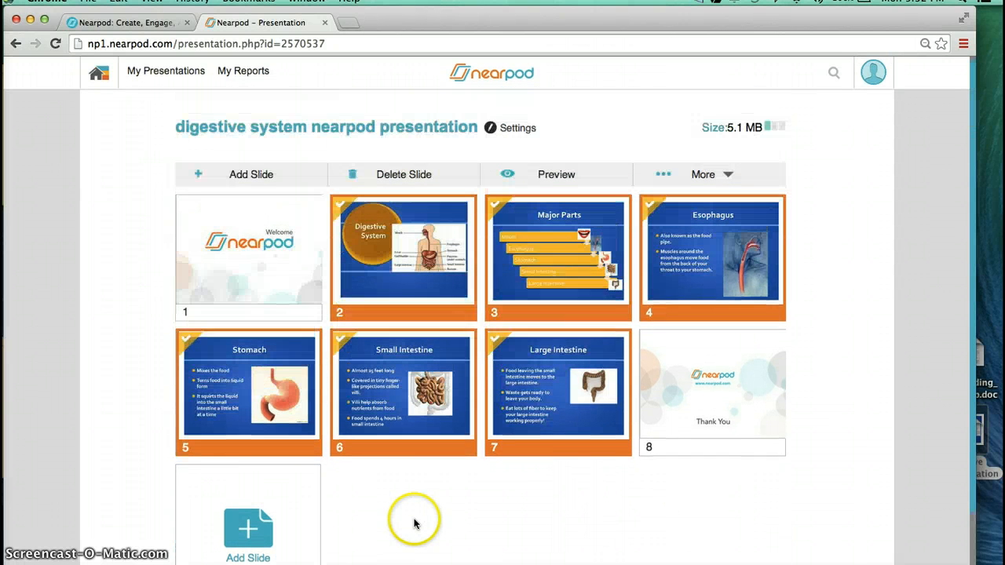
left_click(271, 181)
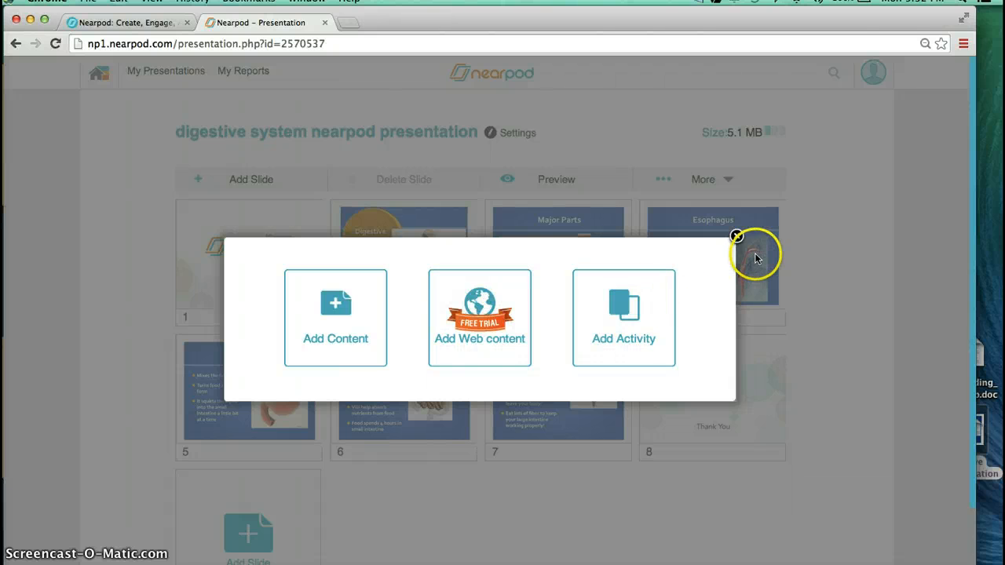
left_click(736, 236)
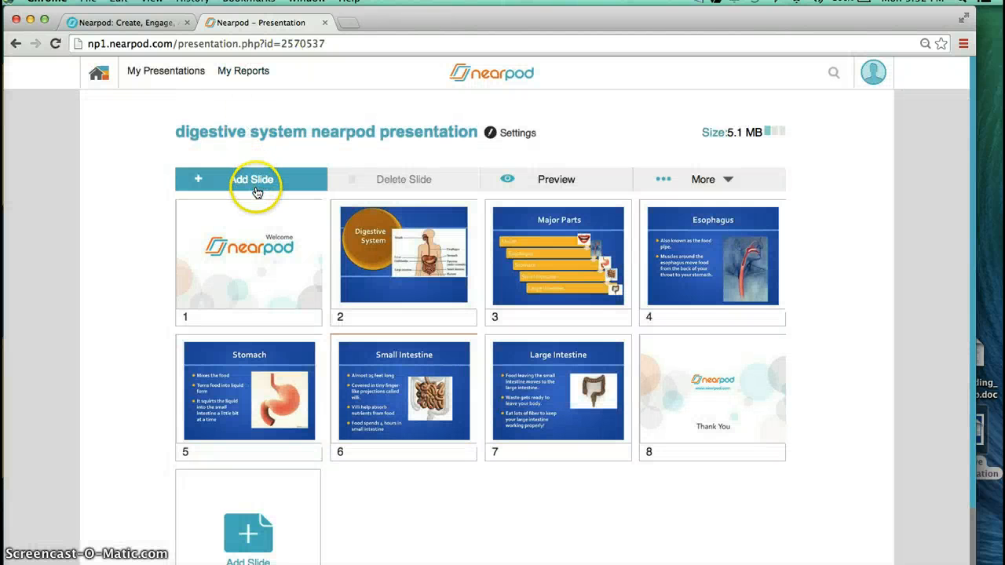
Step: Add a Draw it activity slide with the instructions "Draw a picture of food digesting in the stomach." and save it
left_click(261, 191)
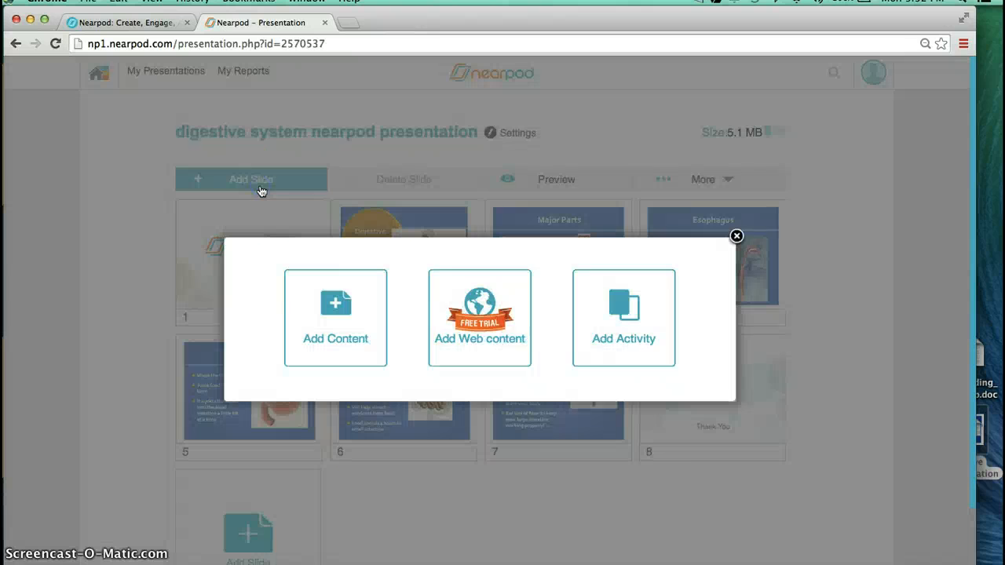
left_click(660, 336)
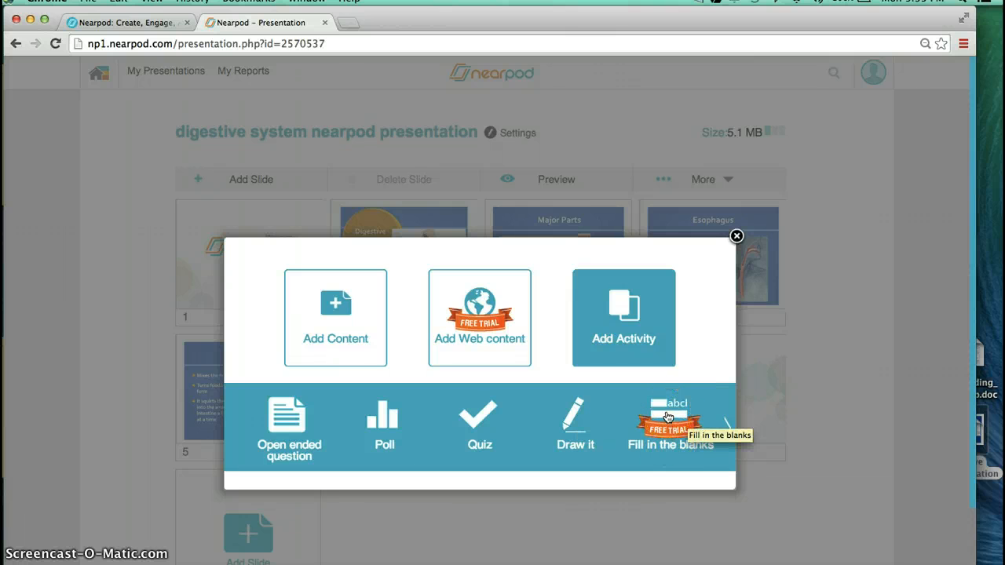
left_click(574, 419)
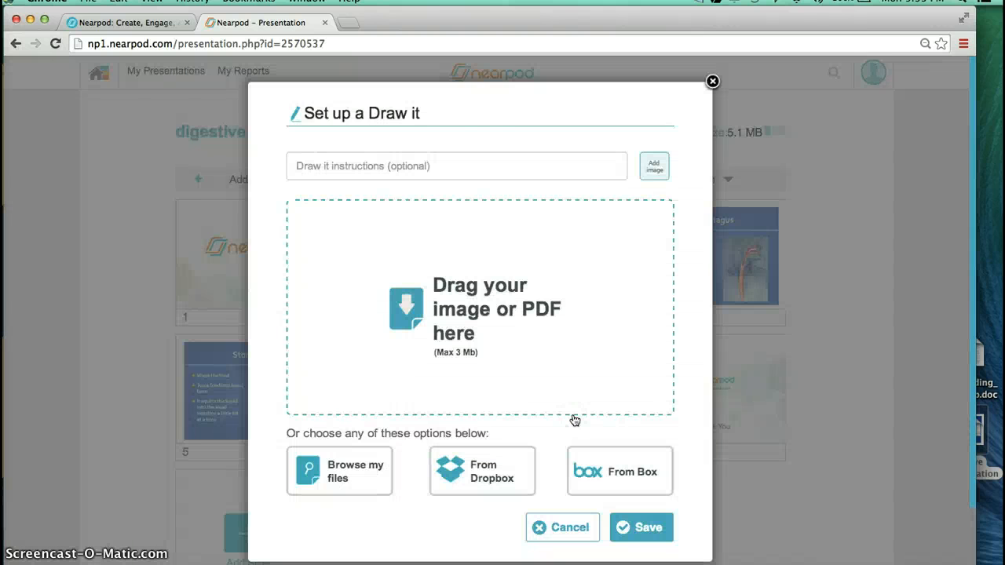
left_click(447, 156)
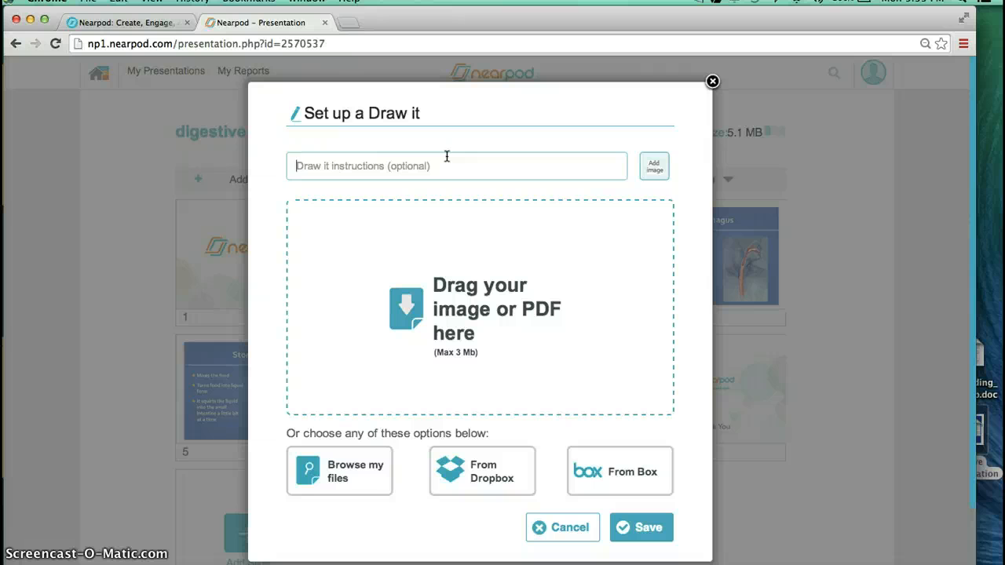
type("Draw")
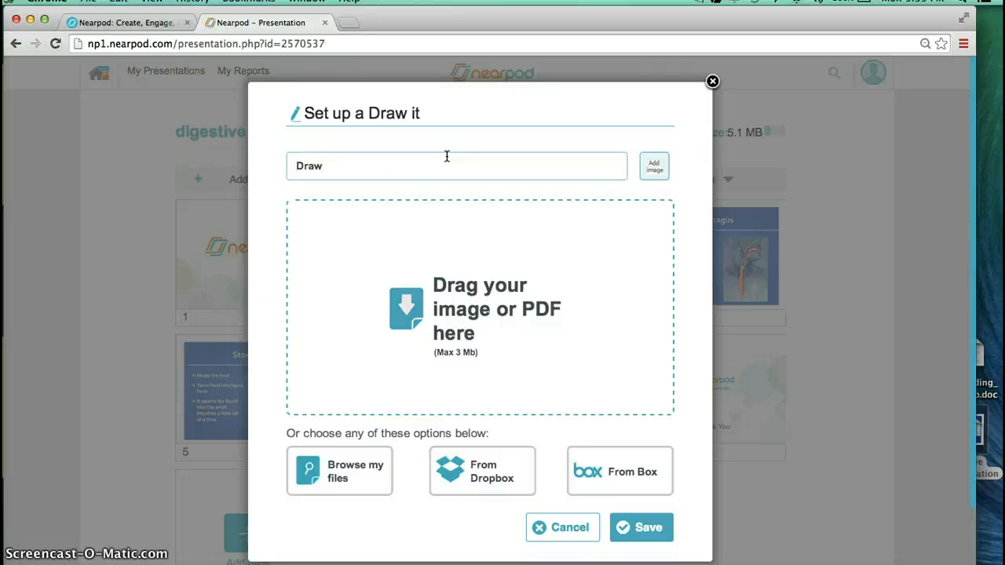
type(" a picture of food dige")
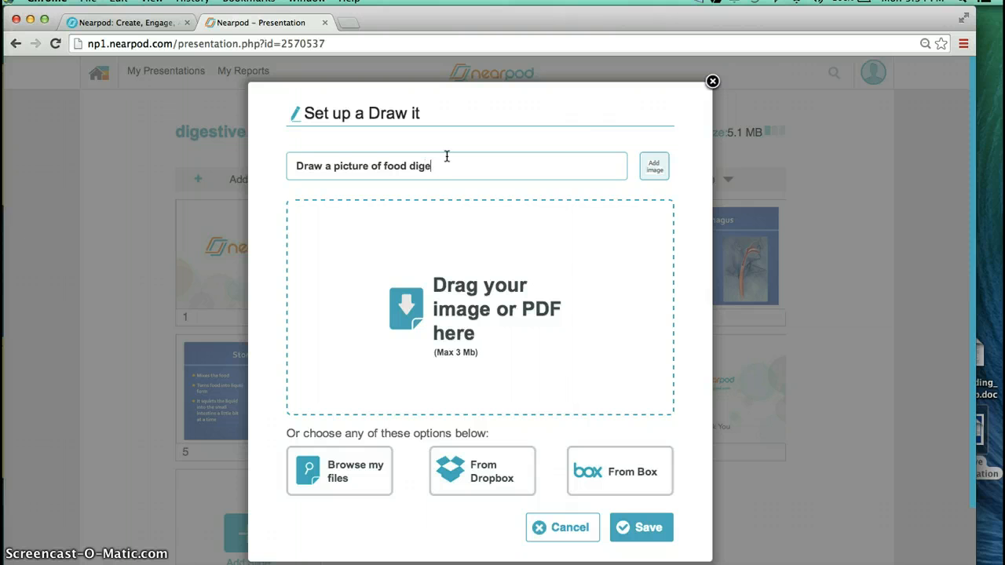
type("sting in the stomach.")
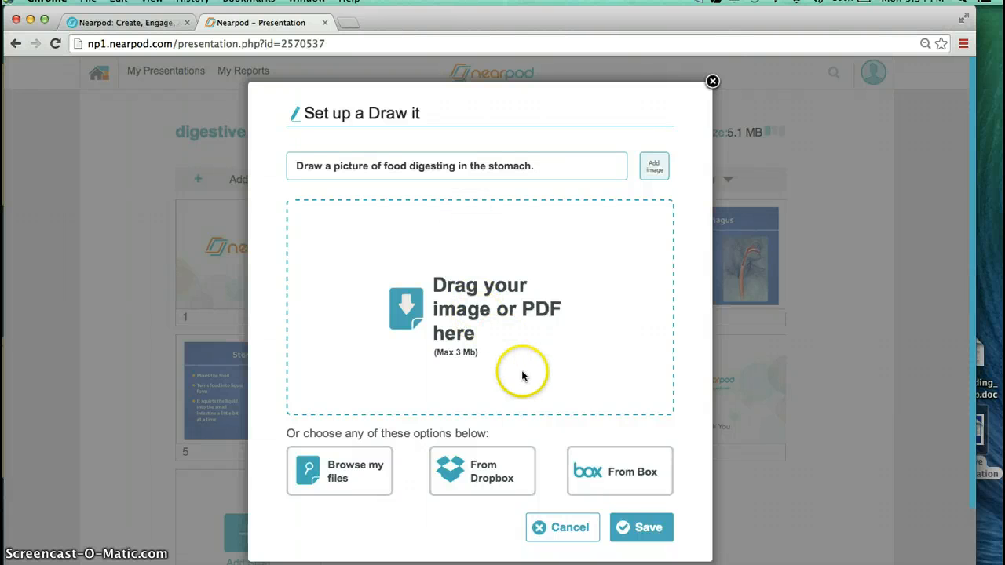
left_click(626, 533)
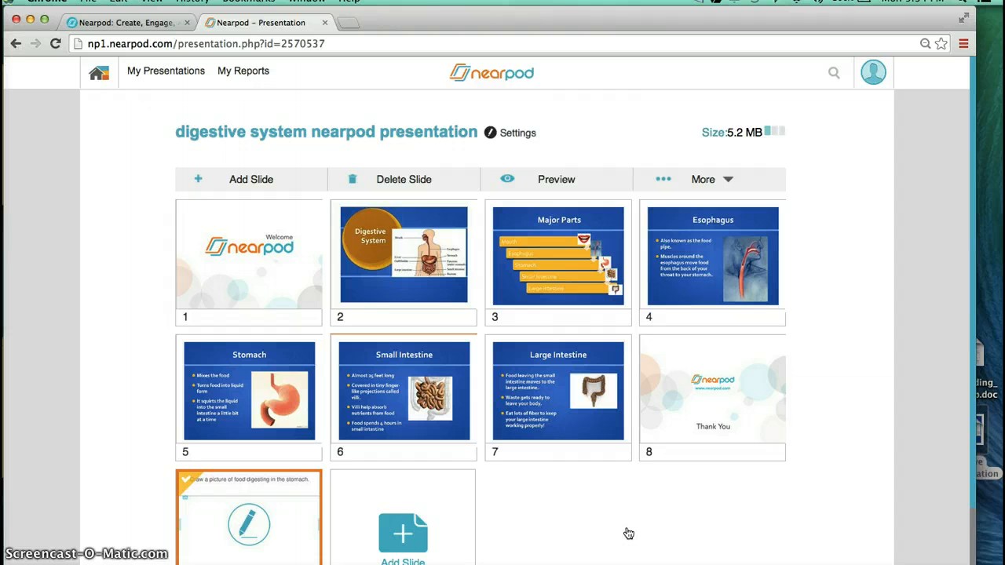
scroll(626, 532, "down", 1)
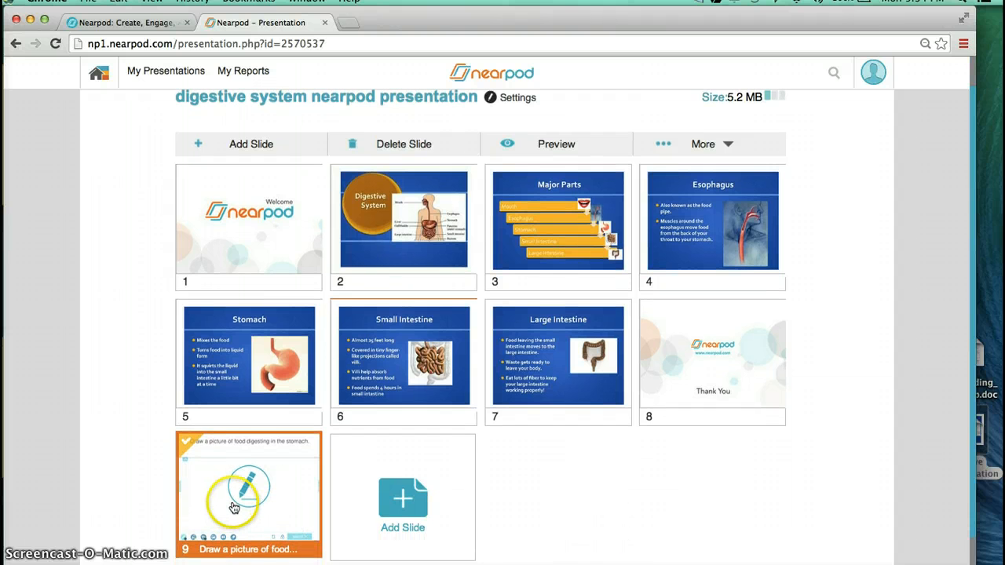
Step: Move the Draw it slide so it sits directly after the Stomach slide, in position 6
left_click(233, 506)
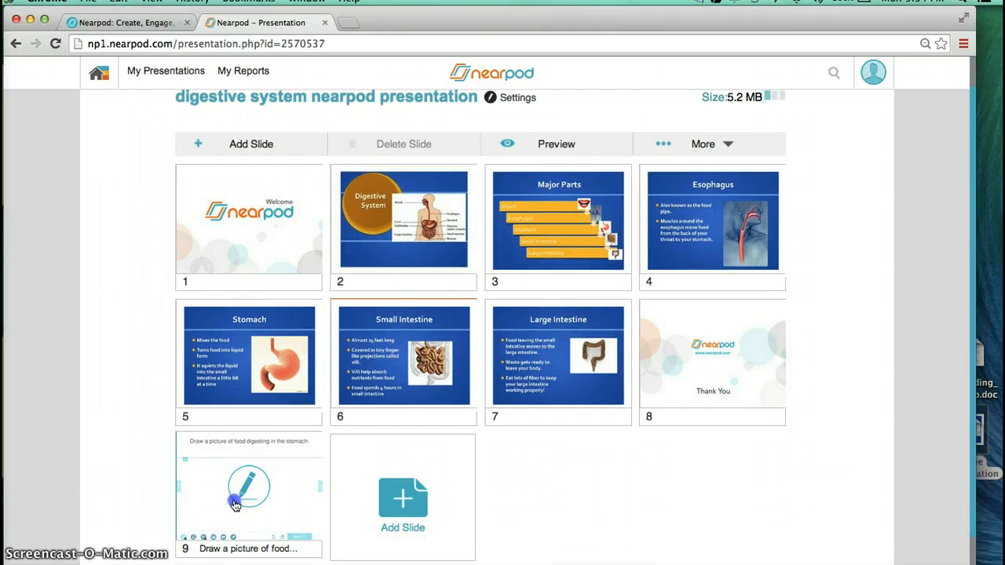
left_click_drag(234, 505, 391, 379)
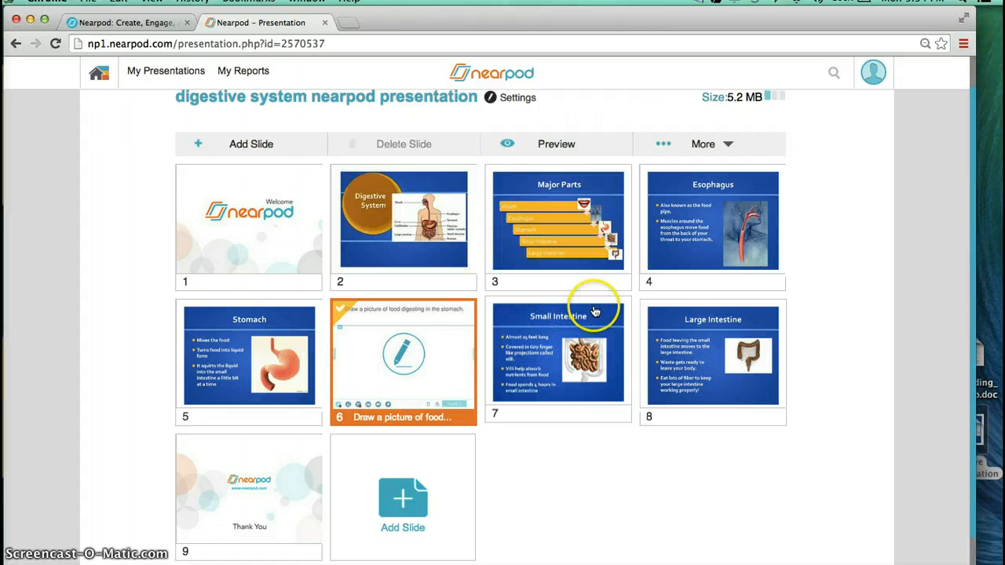
scroll(589, 318, "down", 2)
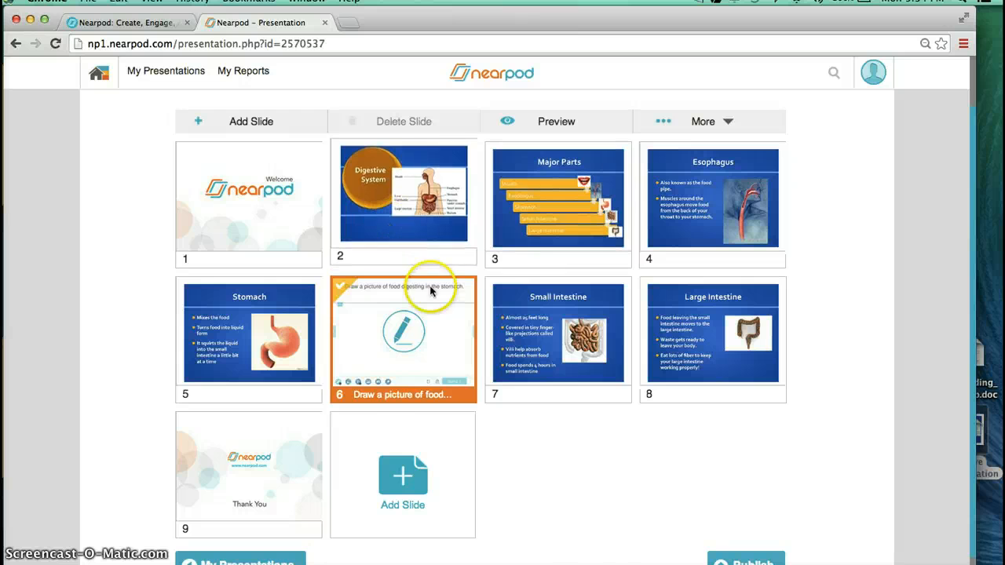
Step: Add a Quiz activity slide and title the quiz "Small Intestine"
left_click(265, 123)
left_click(603, 301)
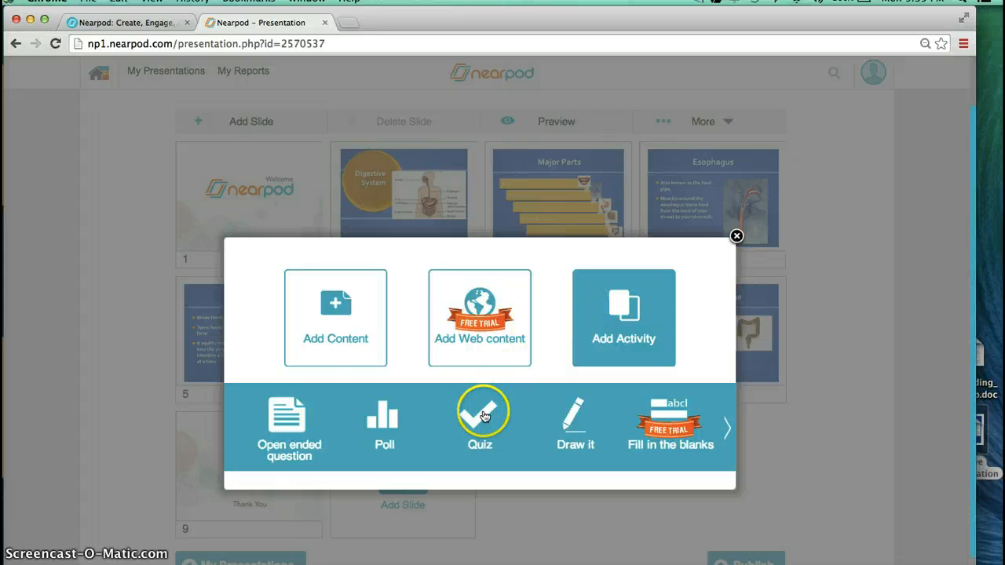
left_click(482, 414)
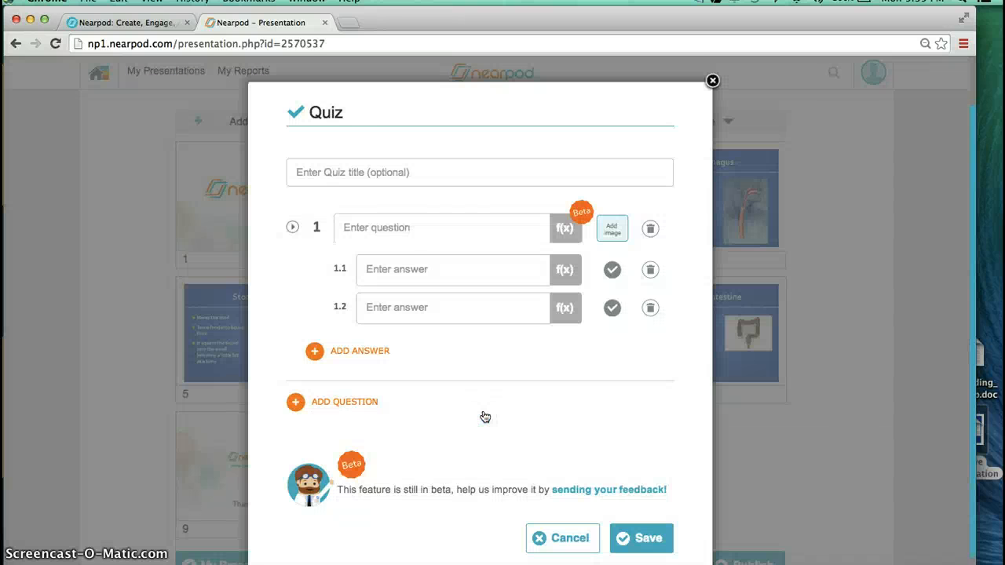
left_click(363, 171)
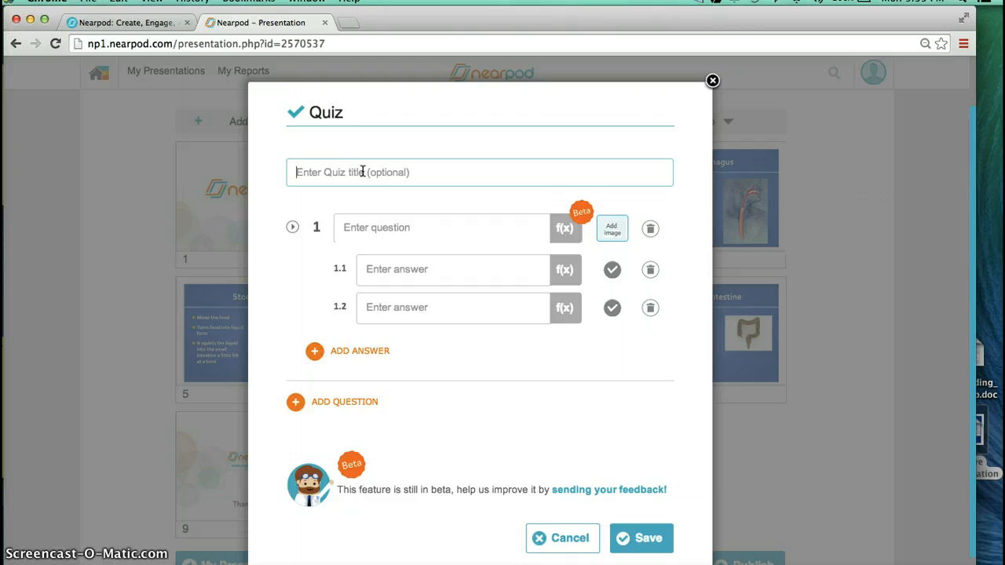
type("Small Intesting")
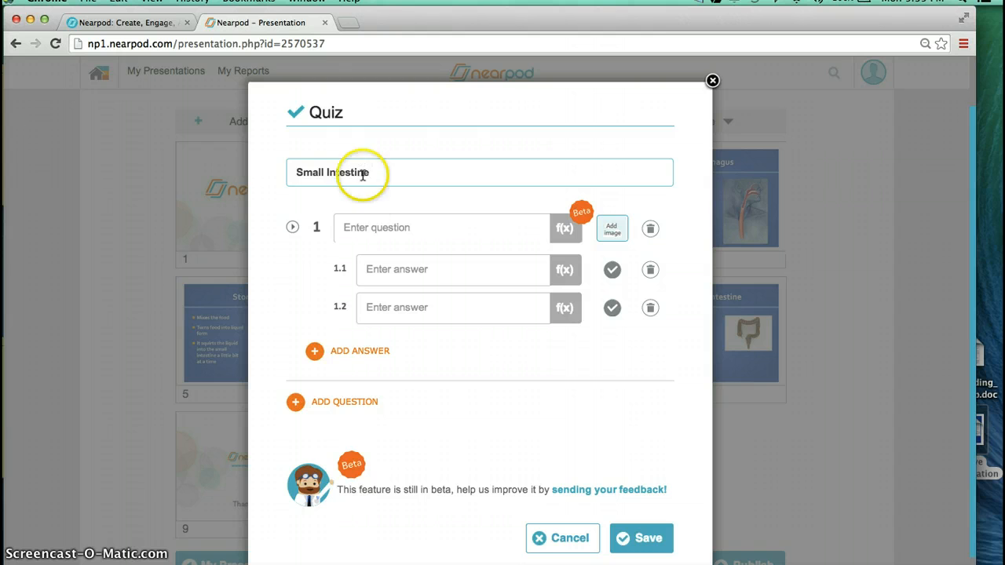
Step: Enter "About how long is the small intestine?" as the quiz's first question
left_click(363, 227)
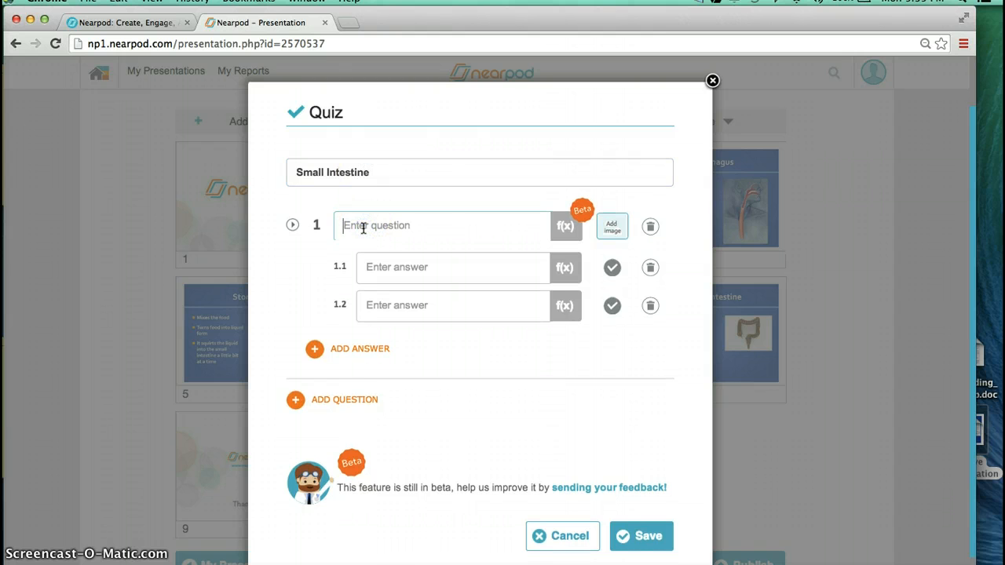
type("How lon")
key("BackSpace")
key("BackSpace")
type("About how lon")
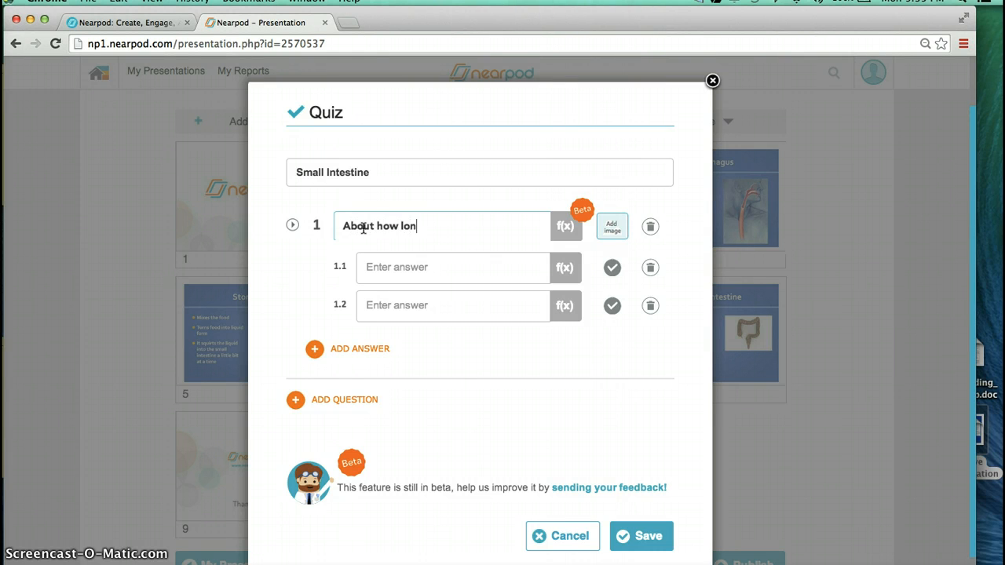
type("g is the small intestine?")
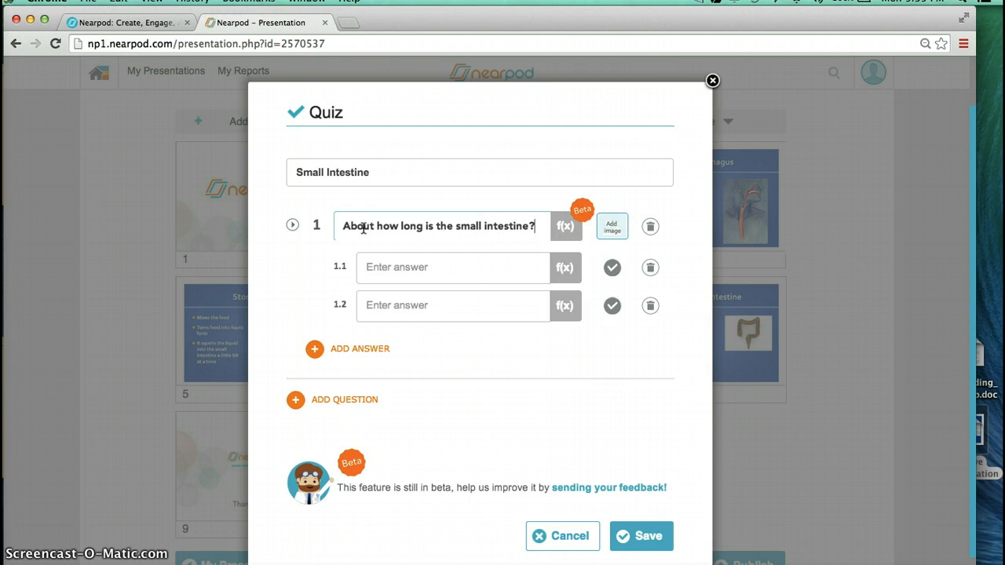
Step: Give the question the answers "100 feet", "25 feet" and "1 foot", and mark "25 feet" as correct
left_click(416, 263)
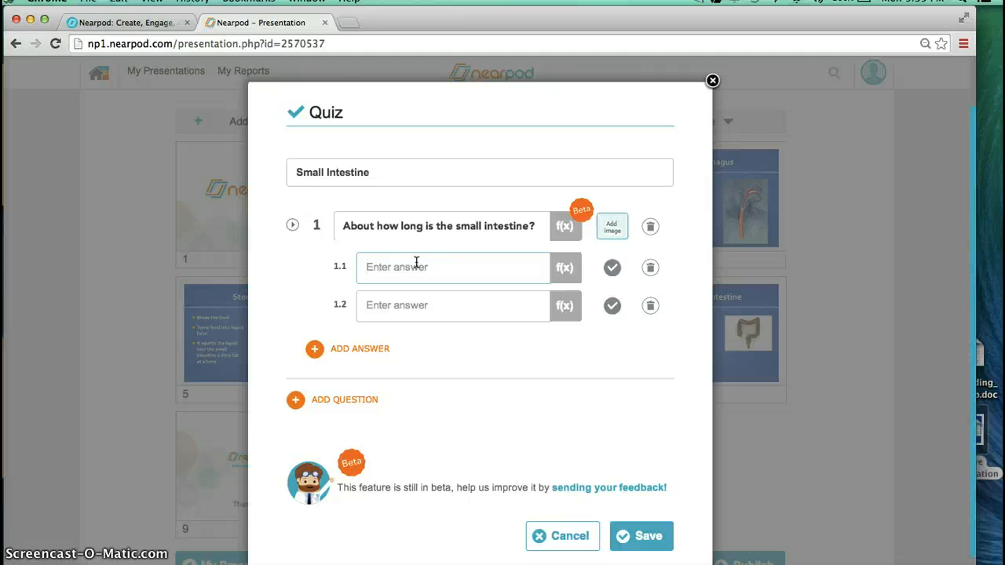
type("100 feet")
left_click(399, 307)
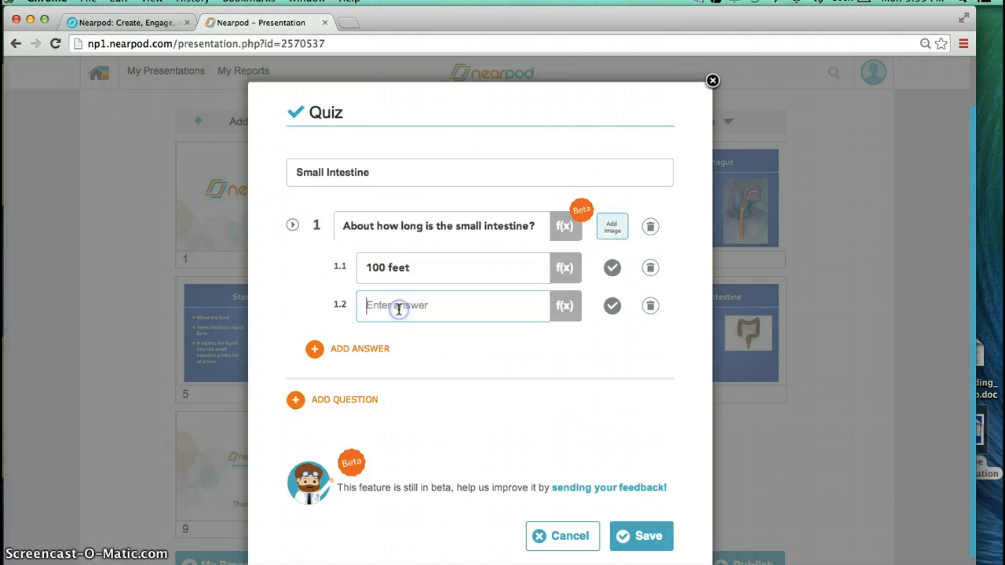
type("25 f")
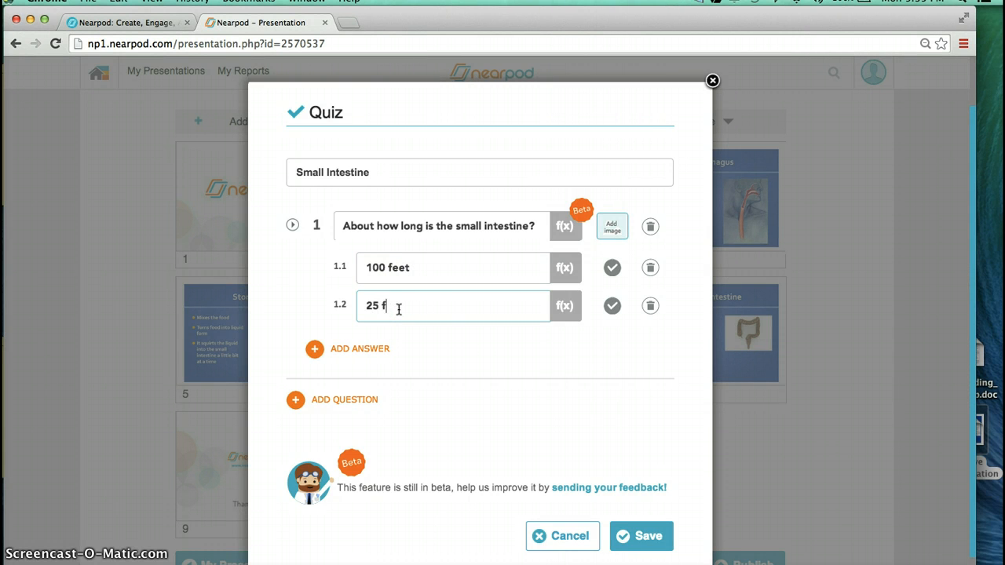
type("eet")
left_click(348, 351)
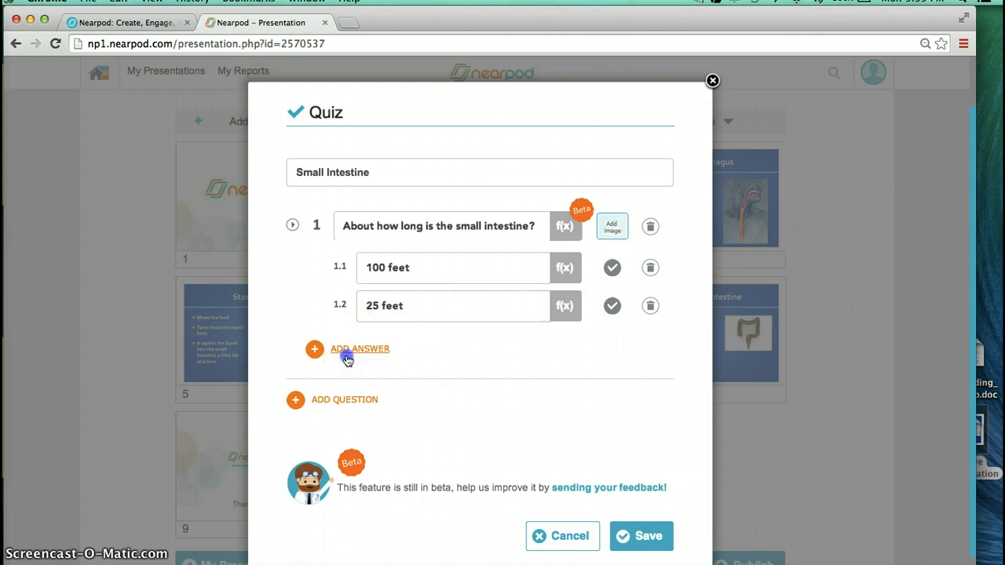
left_click(390, 343)
type("1 ")
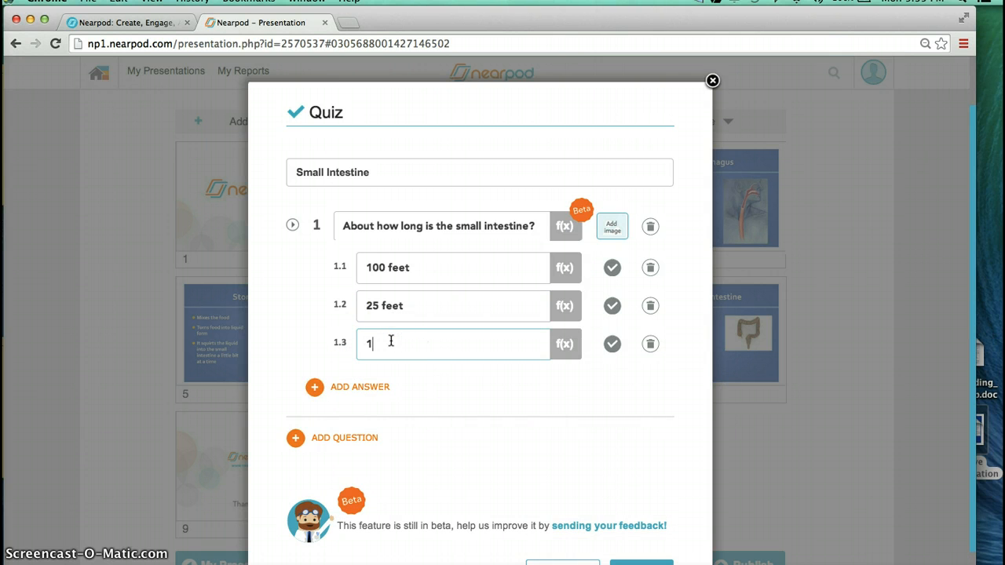
type("foot")
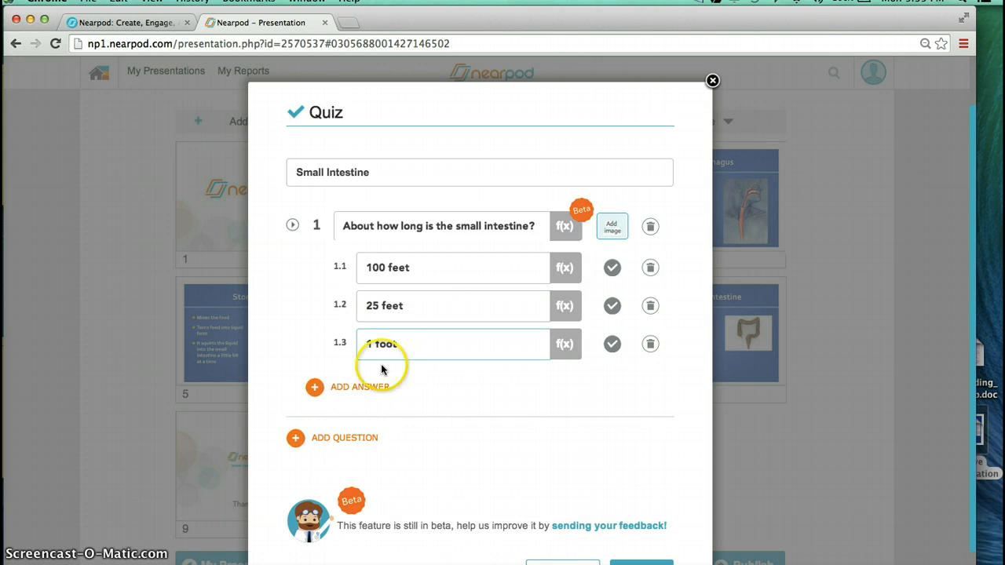
scroll(433, 443, "down", 1)
left_click(612, 269)
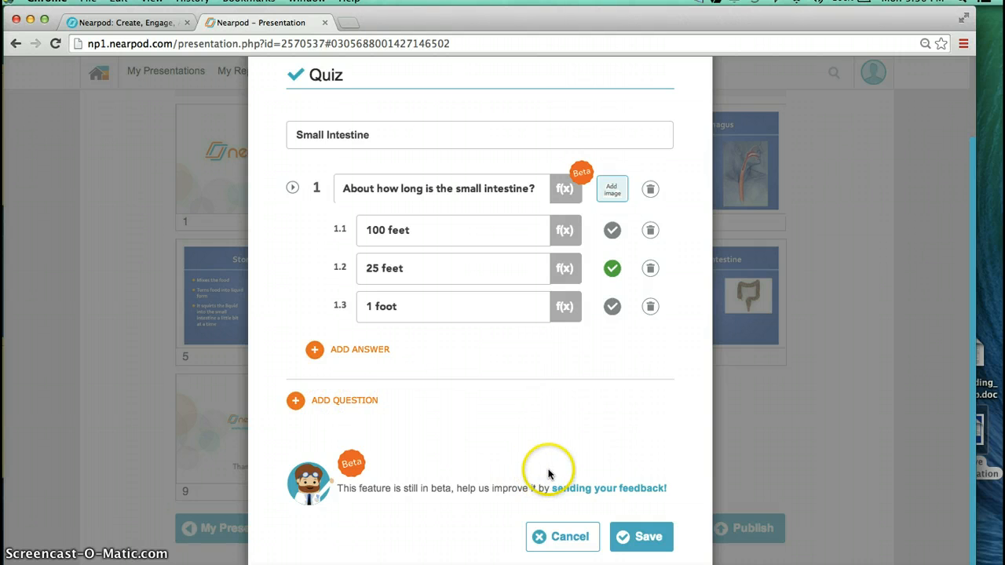
Step: Save the quiz and move its slide directly after the Small Intestine content slide, in position 8
left_click(637, 538)
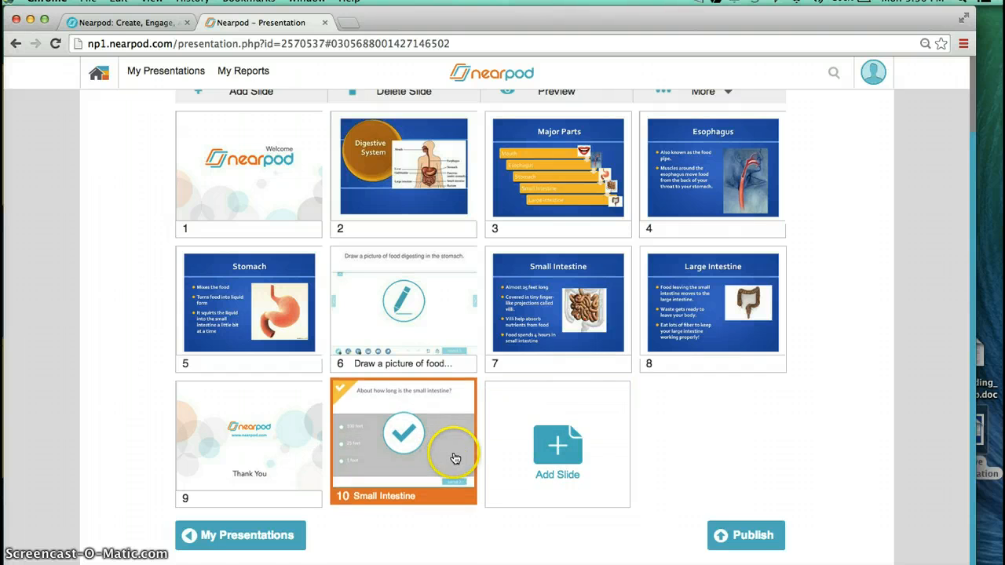
left_click_drag(454, 458, 759, 330)
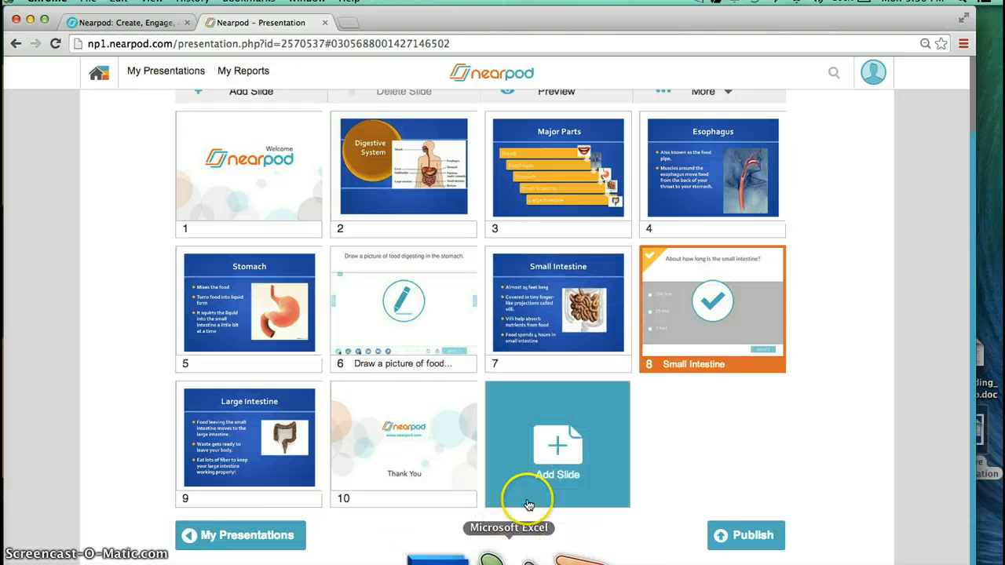
Step: Add another Quiz activity slide and title the quiz "Digestive System Review"
left_click(543, 442)
left_click(661, 322)
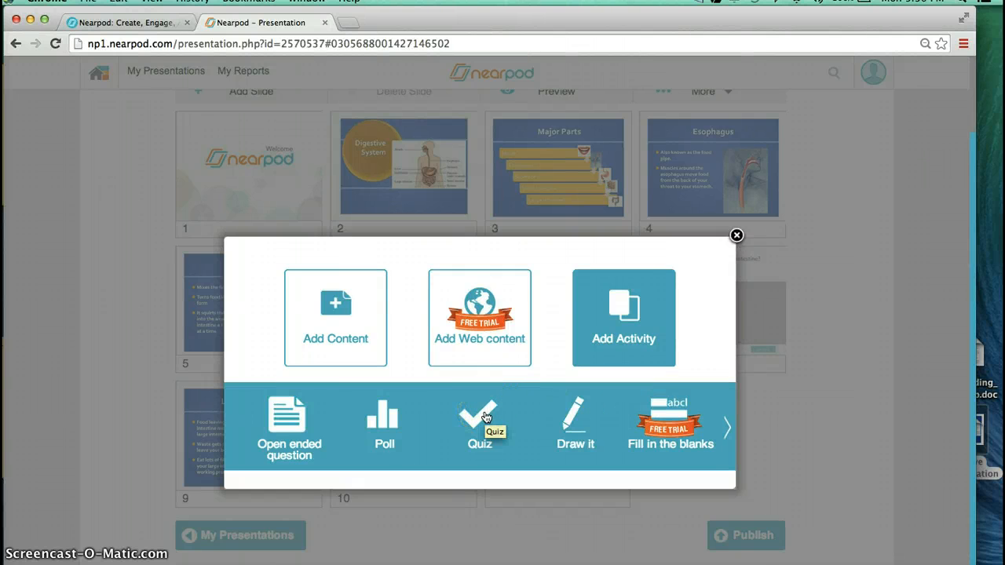
left_click(486, 417)
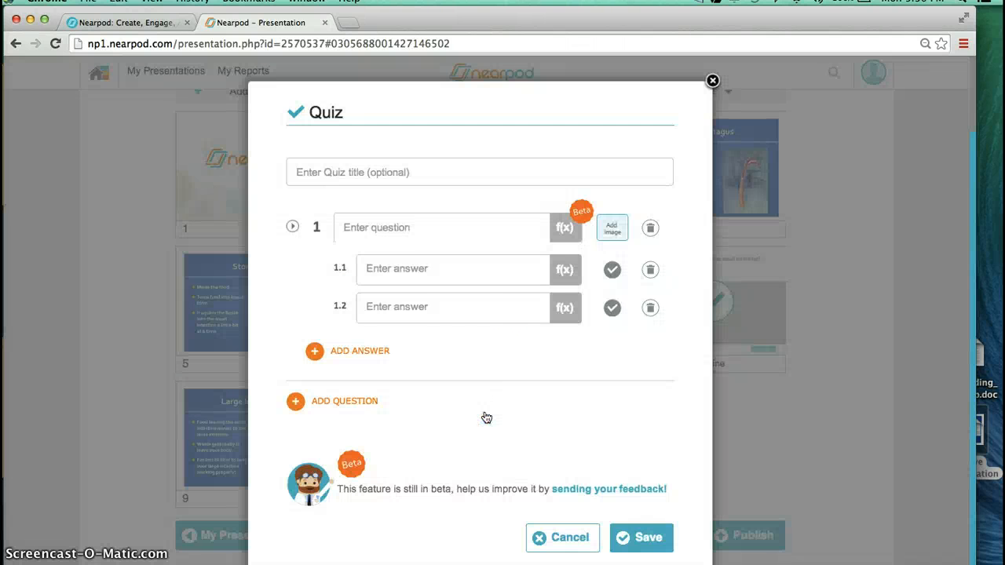
left_click(459, 173)
type("Dig")
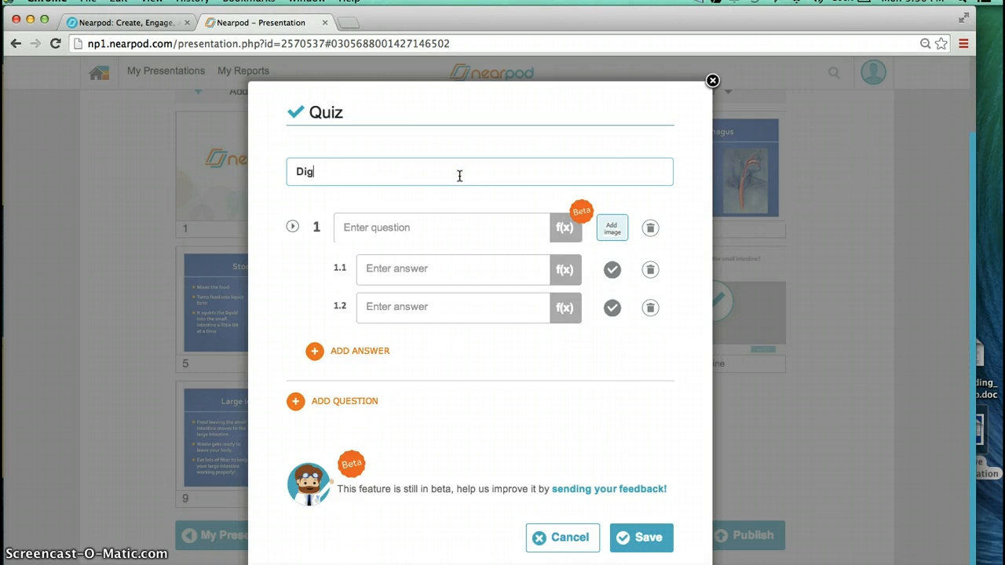
type("estive Sy")
type("stem Review")
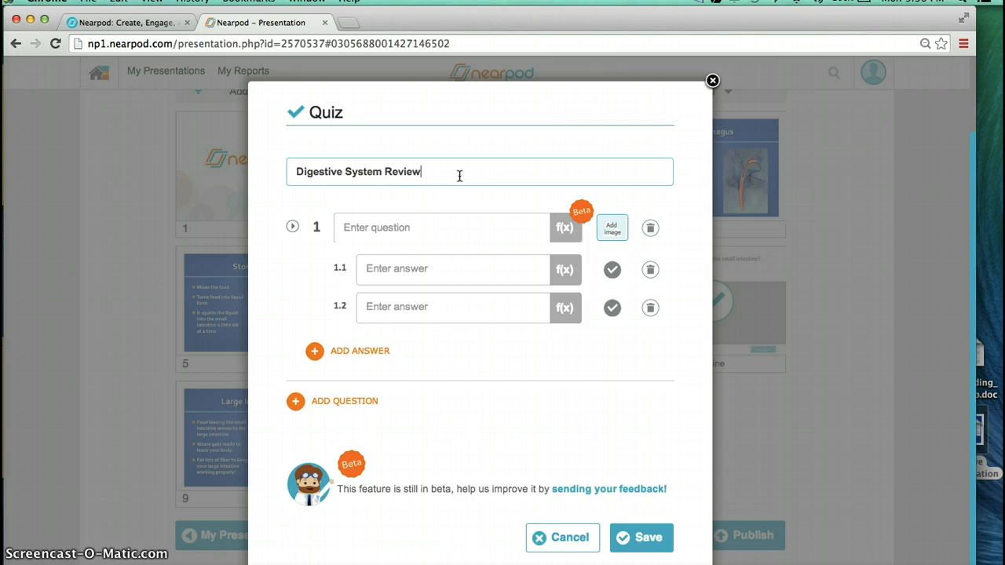
Step: Enter "Which is NOT part of the digestive system?" as the review quiz's first question
left_click(421, 218)
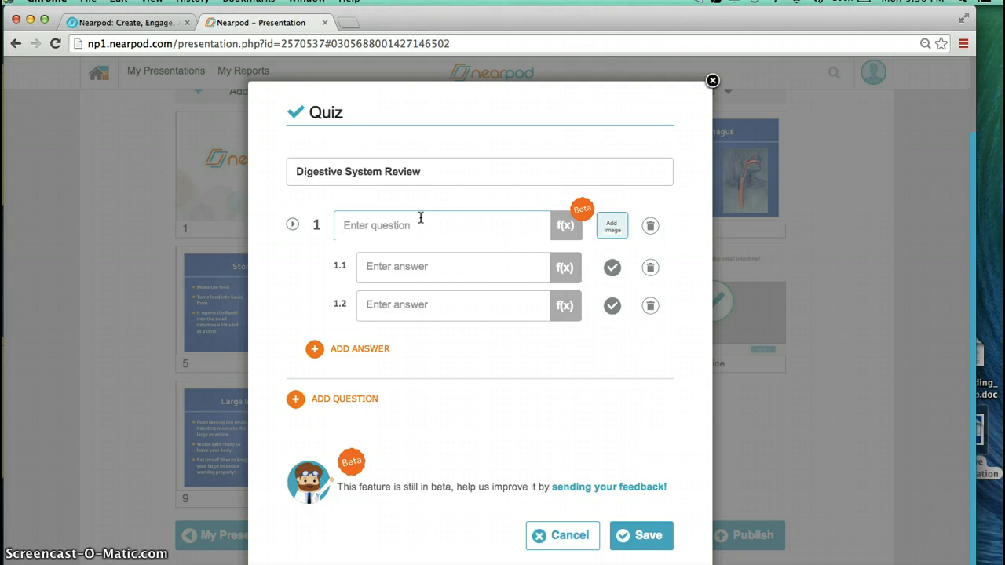
type("Which organ is NOT part of the diges")
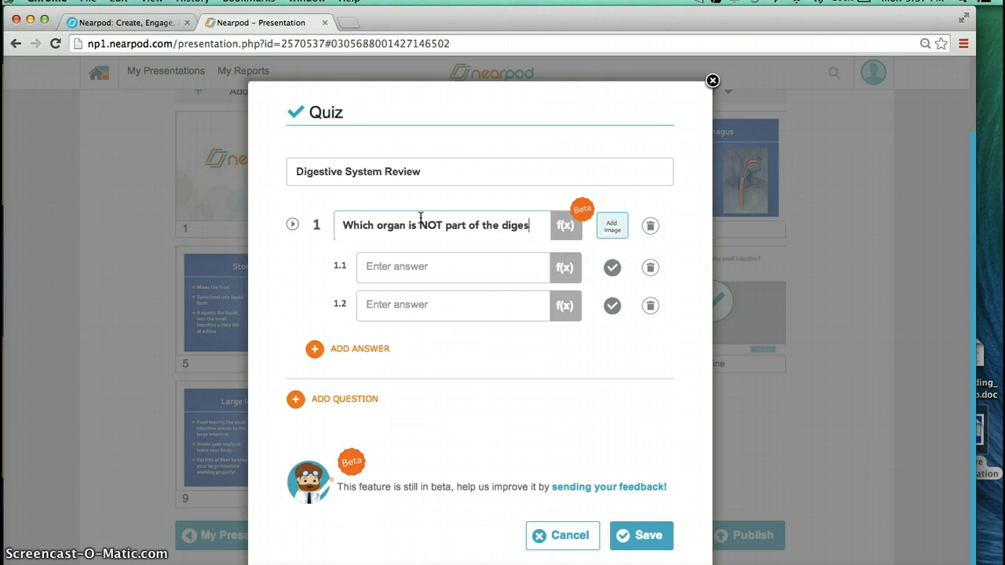
type("tive system?")
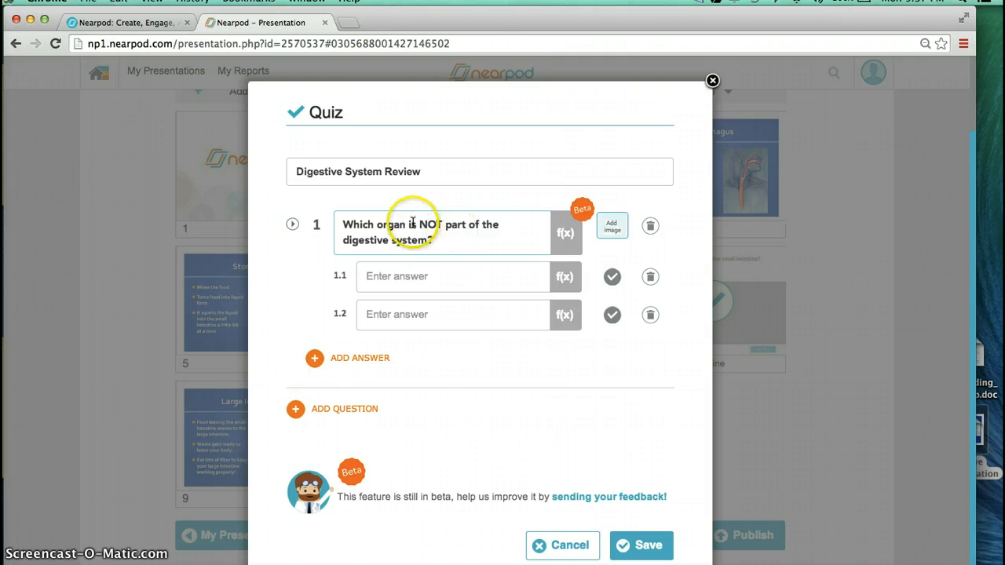
left_click_drag(406, 225, 377, 225)
key("BackSpace")
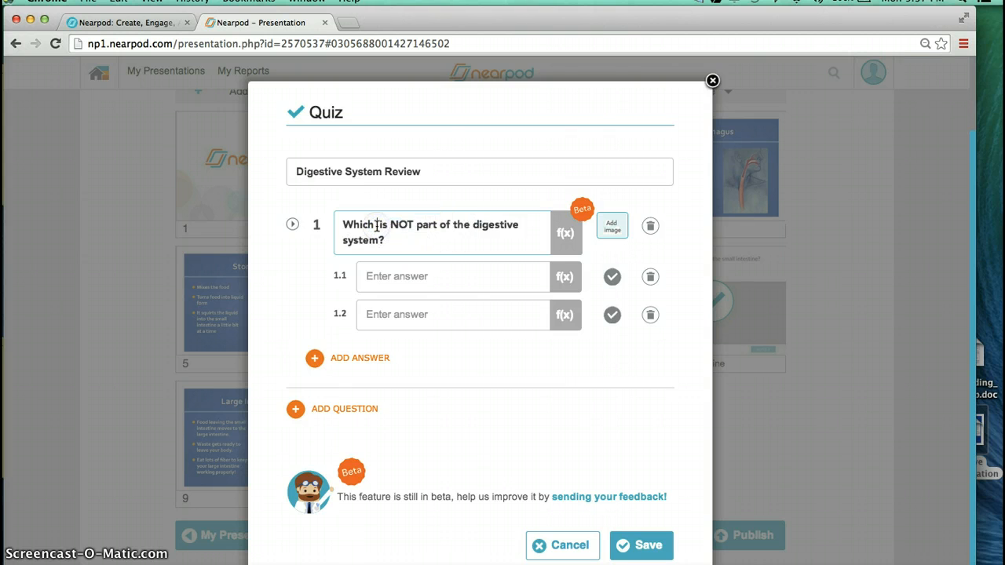
key("BackSpace")
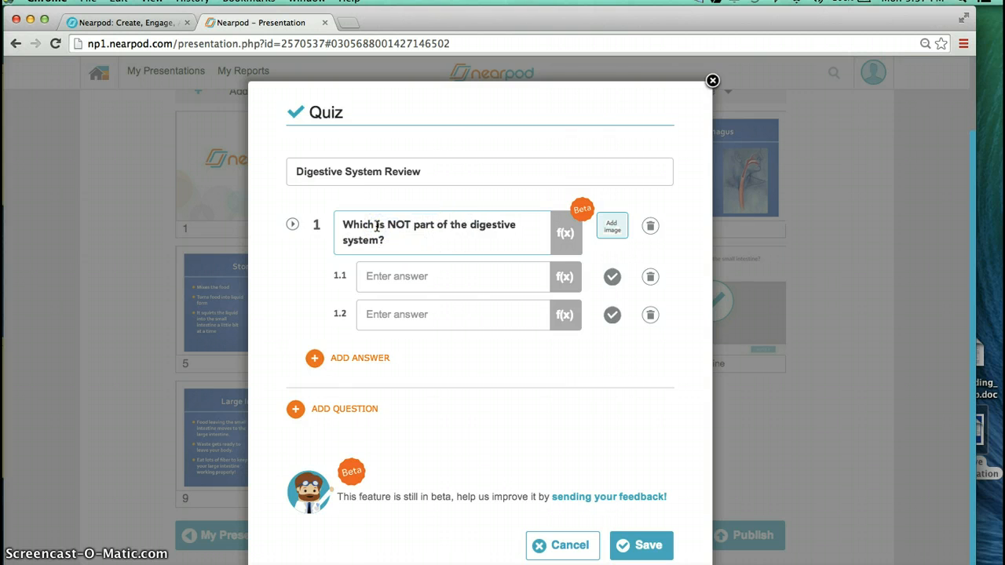
Step: Give the review question the answers "stomach", "liver" and "phalanges", and mark "phalanges" as correct
left_click(399, 273)
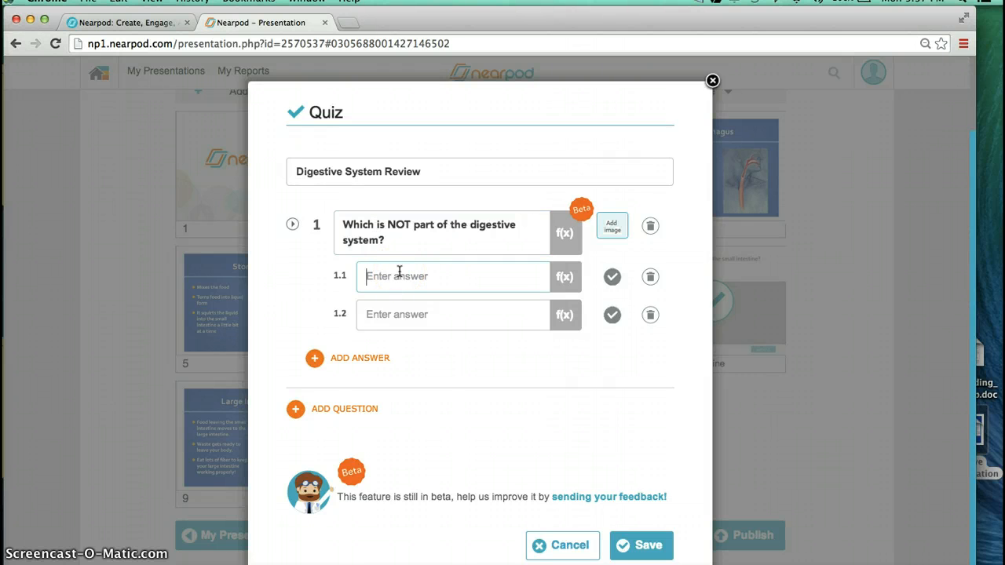
type("stomach")
left_click(448, 318)
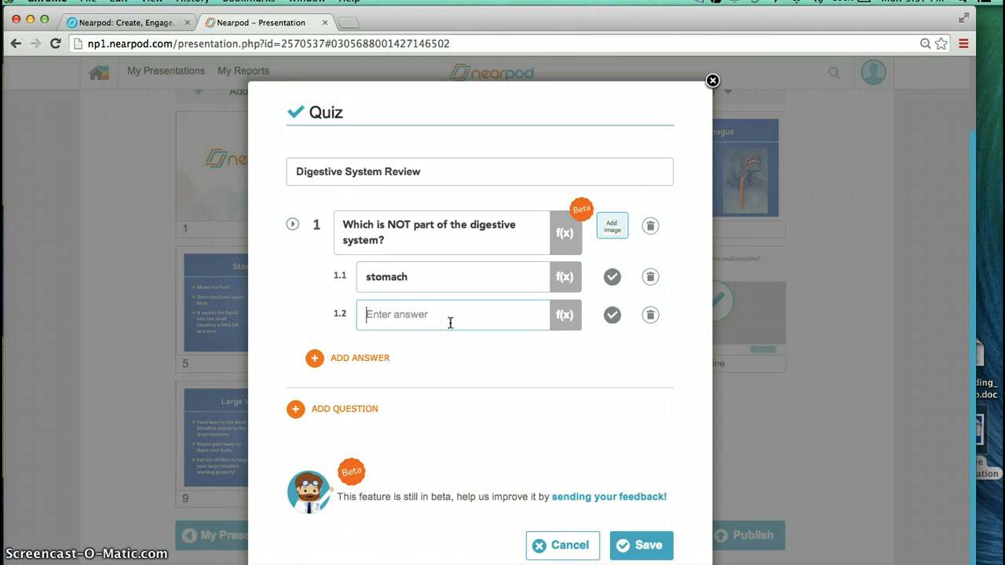
type("liver")
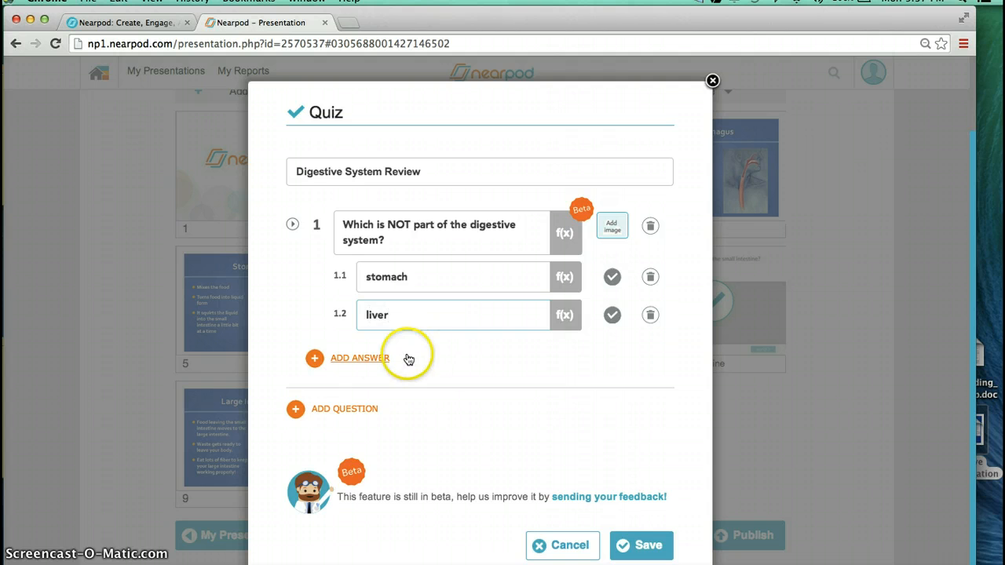
left_click(382, 358)
left_click(380, 354)
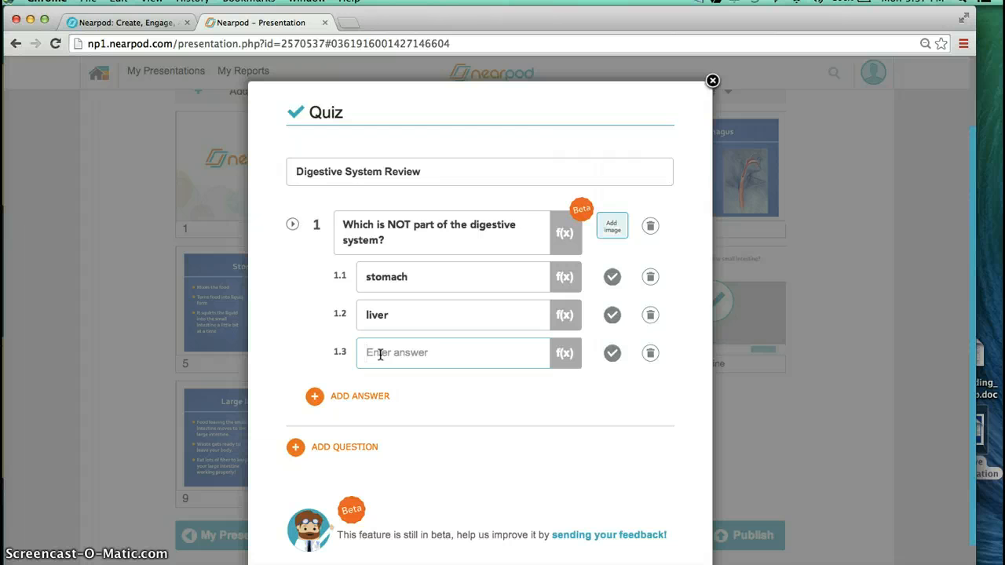
type("phalanges")
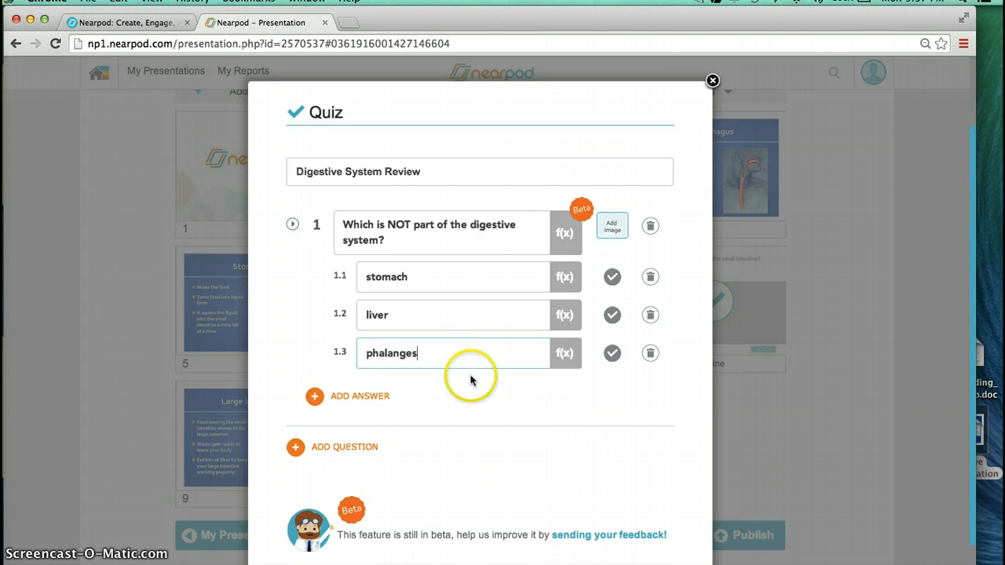
left_click(612, 355)
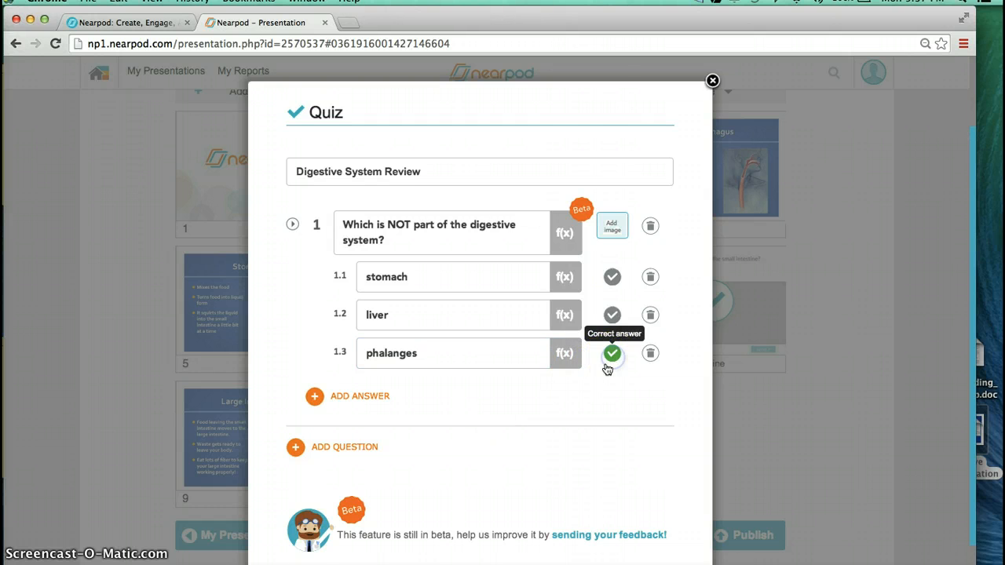
scroll(572, 385, "down", 2)
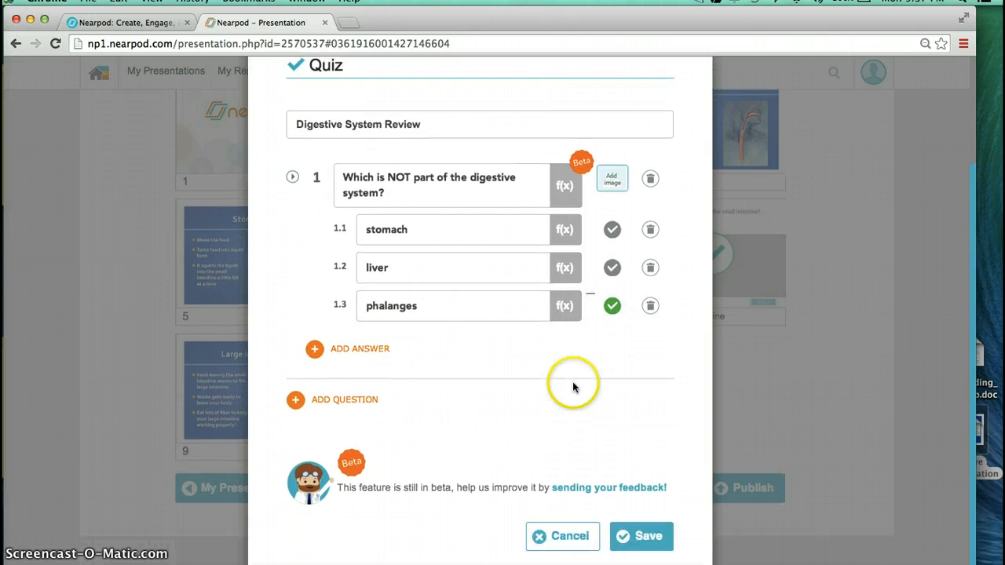
Step: Add a second question to the review quiz reading "True or False: Food passes through the esophagus before reaching the stomach."
left_click(299, 400)
scroll(375, 395, "down", 5)
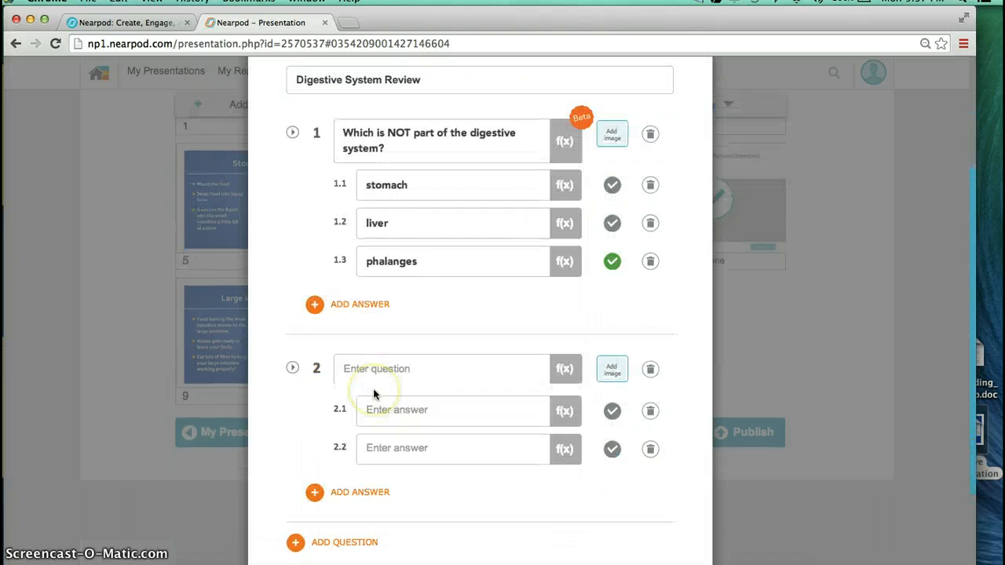
scroll(384, 419, "down", 2)
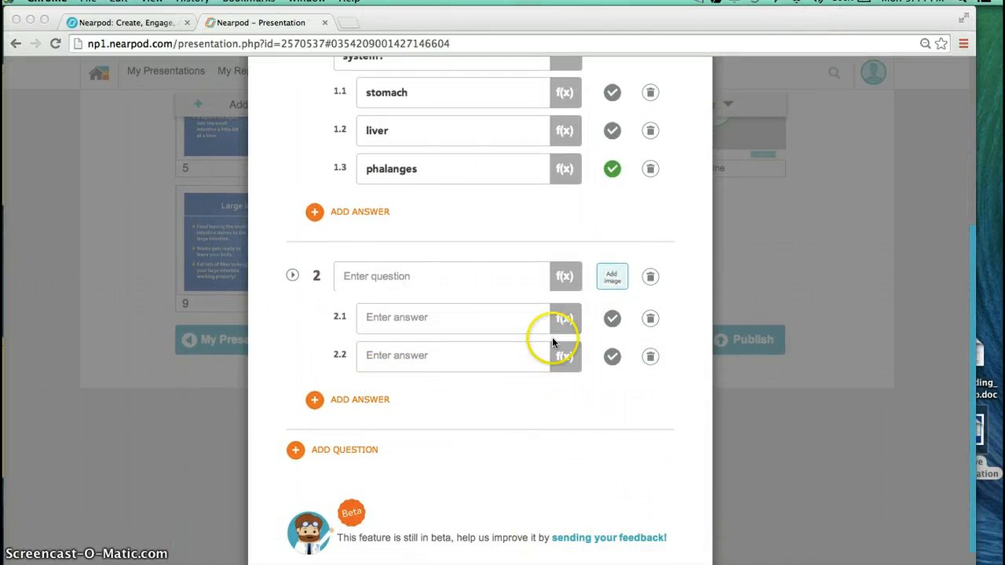
left_click(482, 277)
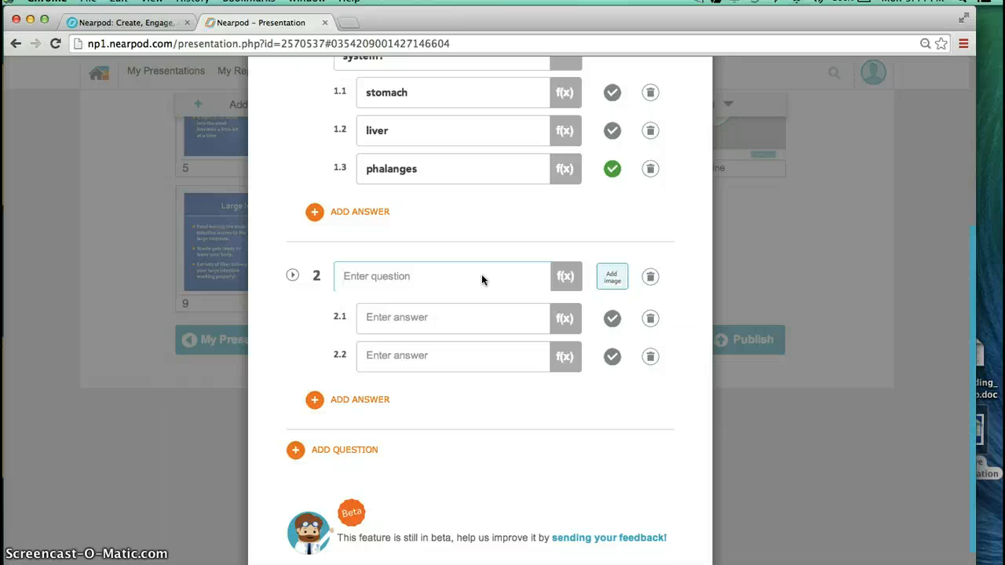
type("True or False: Food ")
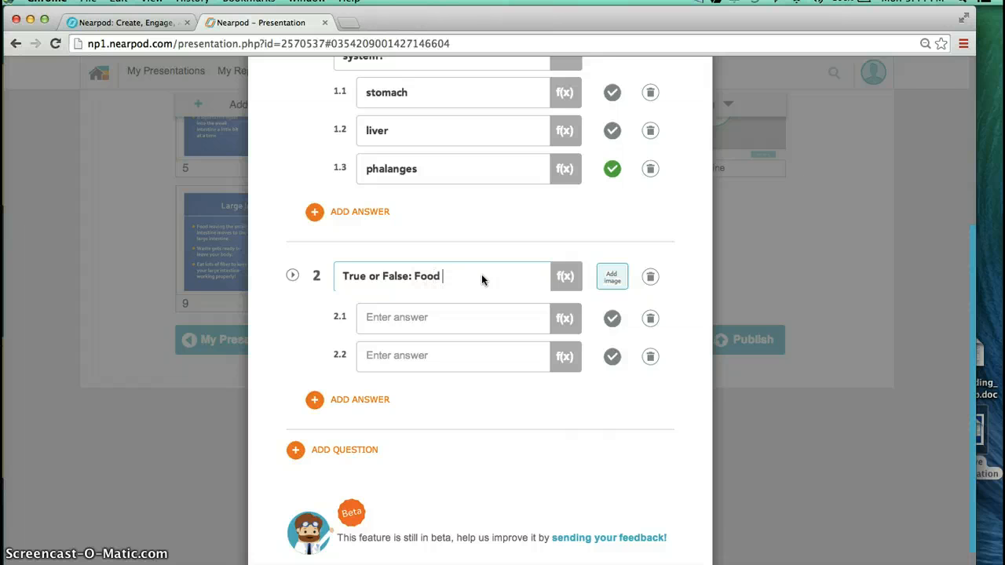
type("passes through the esophag")
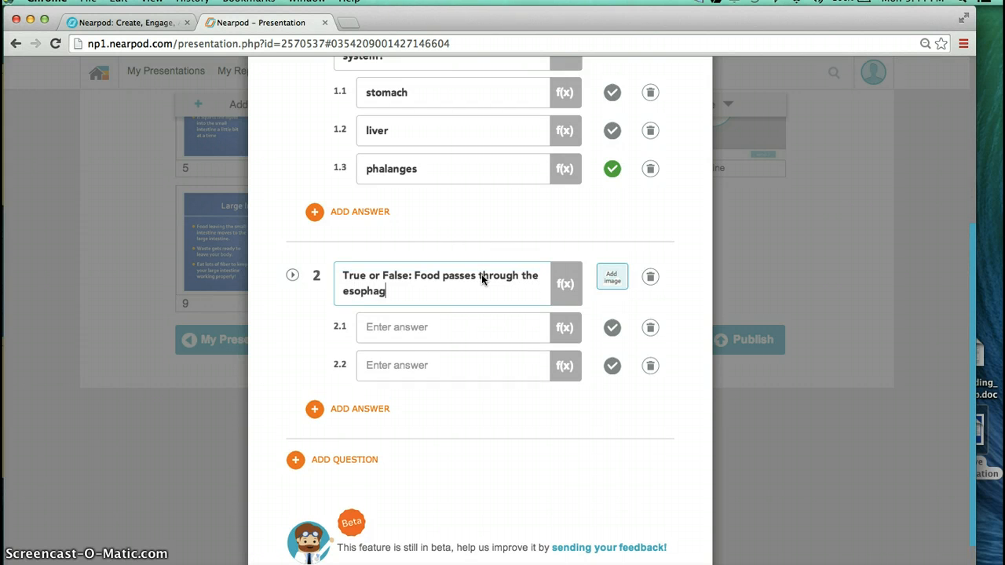
type("us before reaching the stomach.")
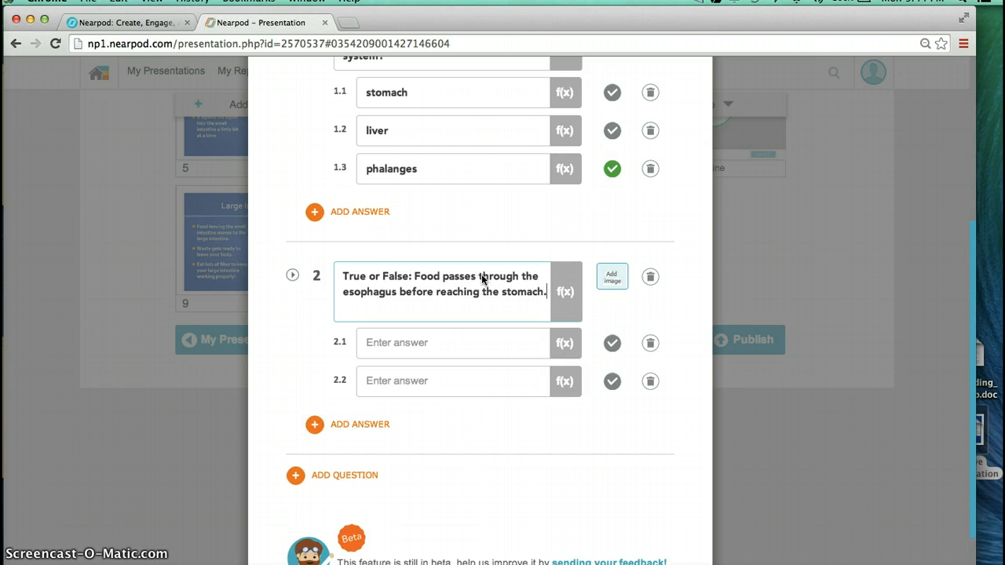
Step: Give the second question the answers "True" and "False", mark "True" as correct, and save the quiz
left_click(448, 334)
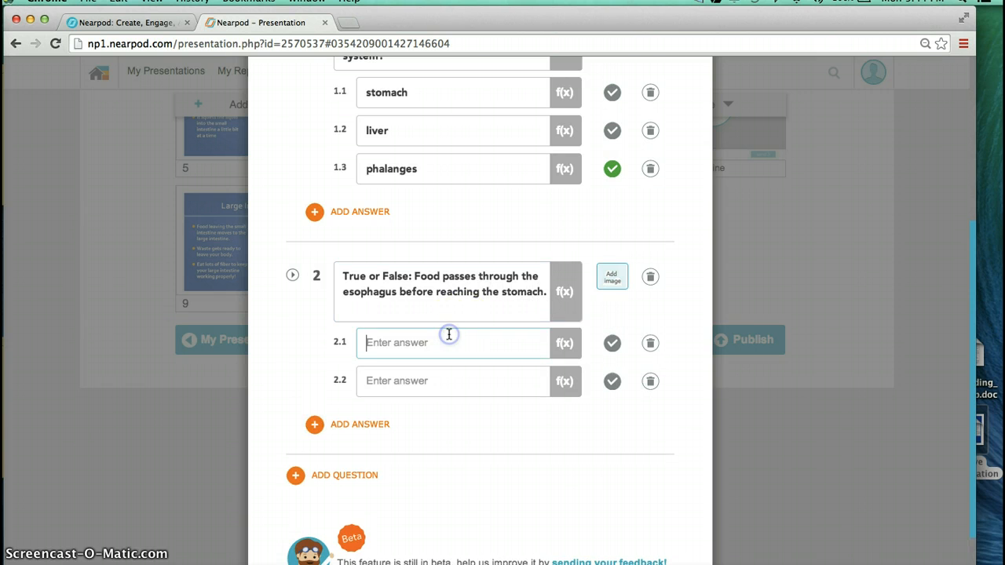
type("True")
left_click(442, 371)
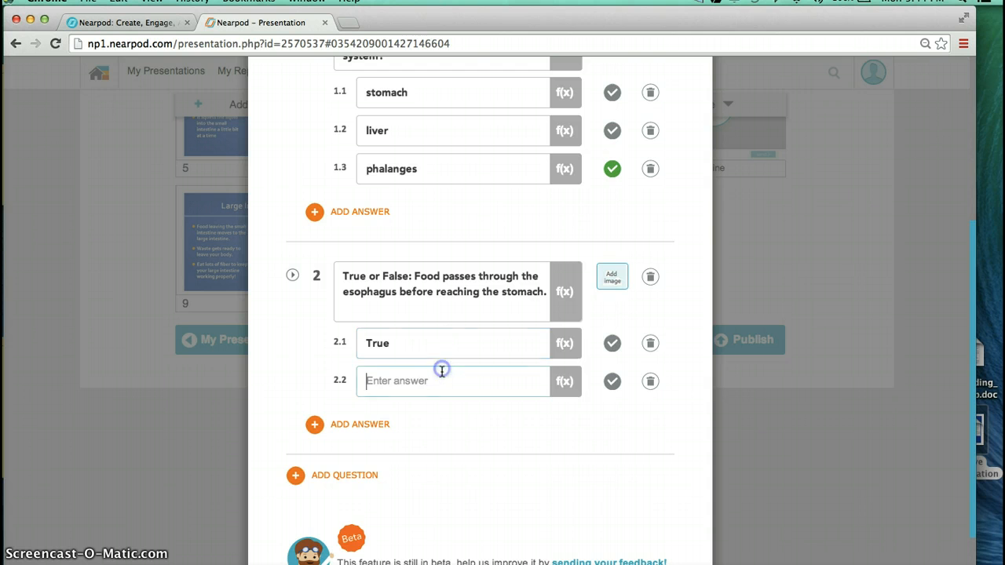
type("False")
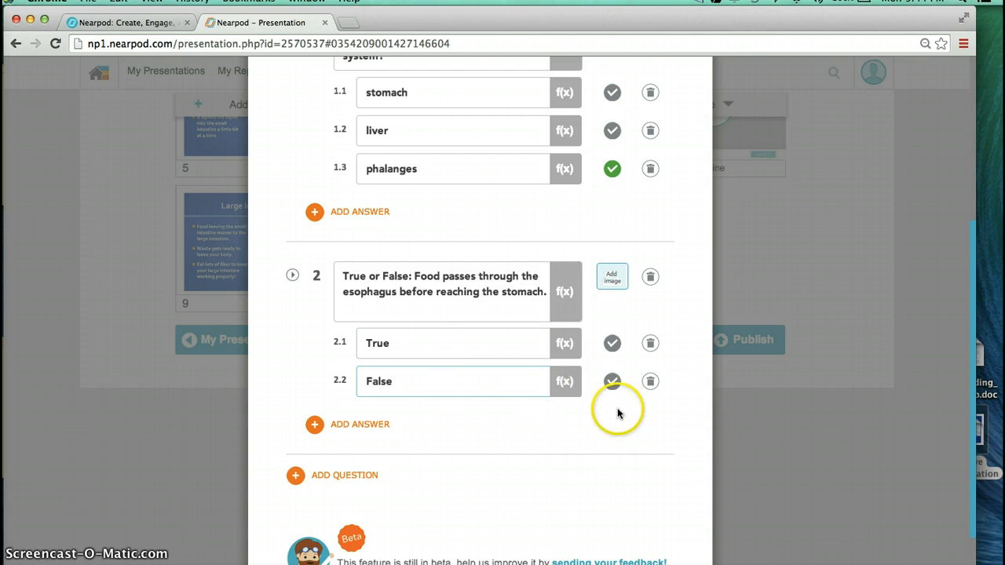
left_click(612, 343)
scroll(487, 407, "down", 3)
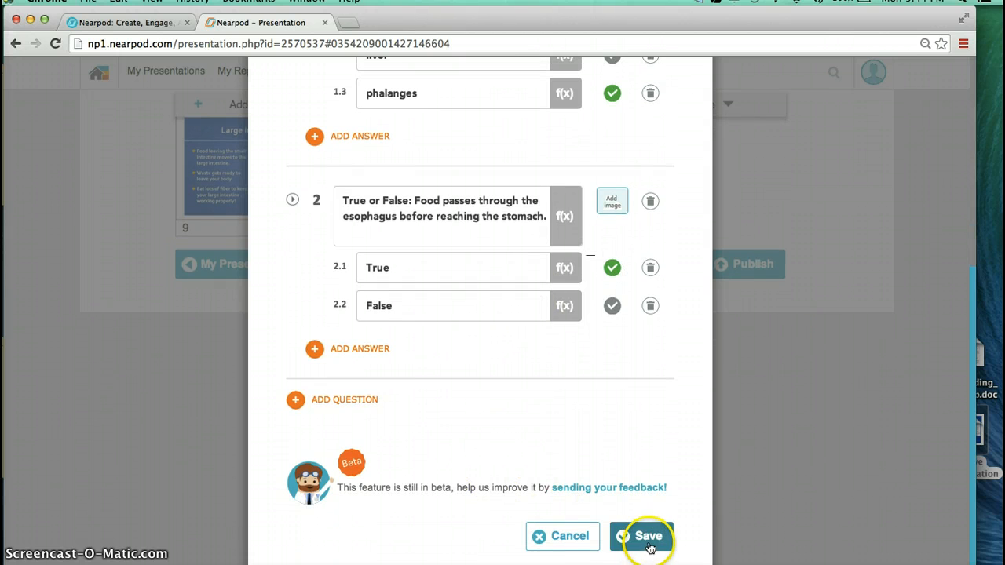
left_click(650, 546)
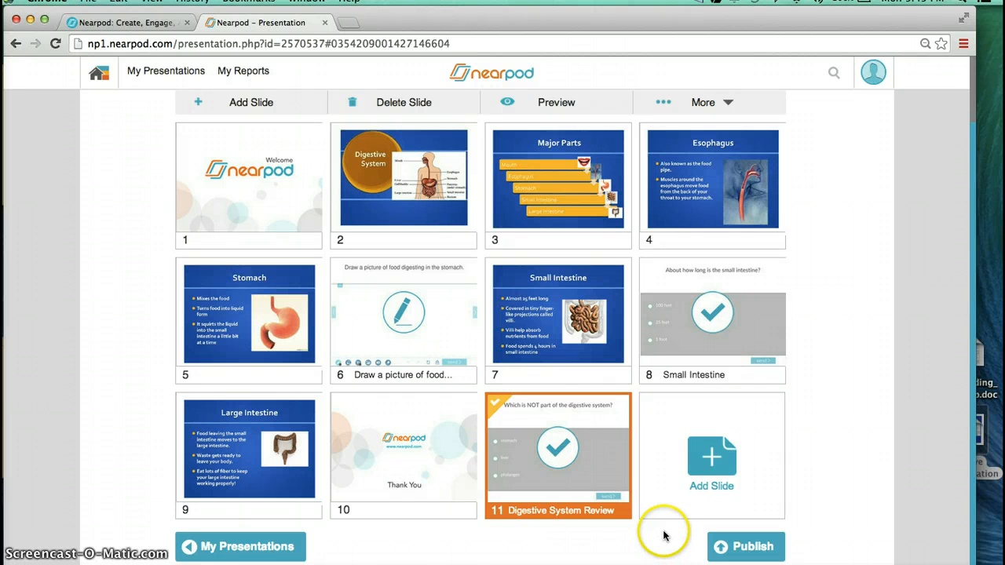
Step: Start publishing the presentation and enter the description "Nearpod presentation for first graders on the digestive system."
scroll(758, 526, "down", 1)
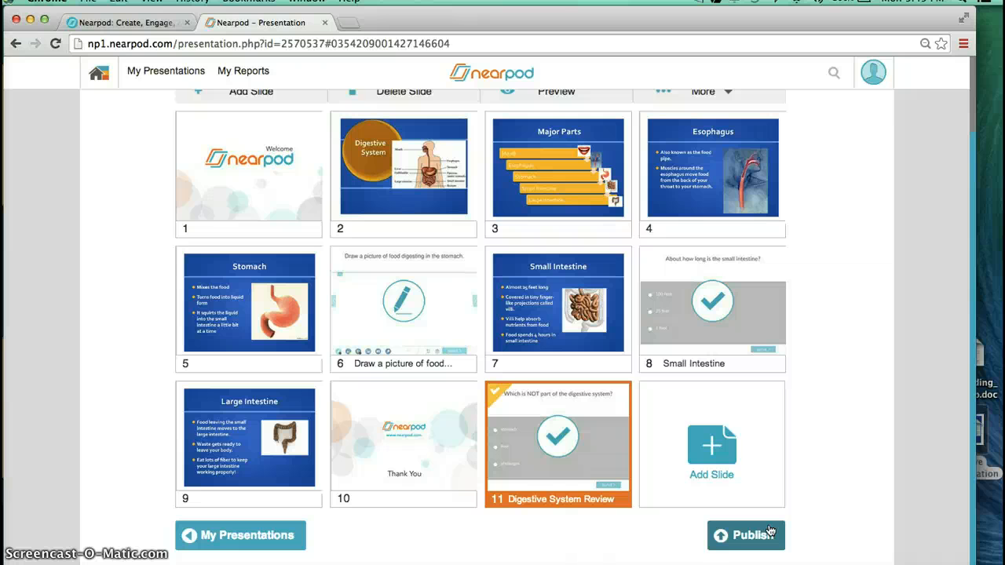
scroll(771, 532, "up", 1)
left_click(766, 546)
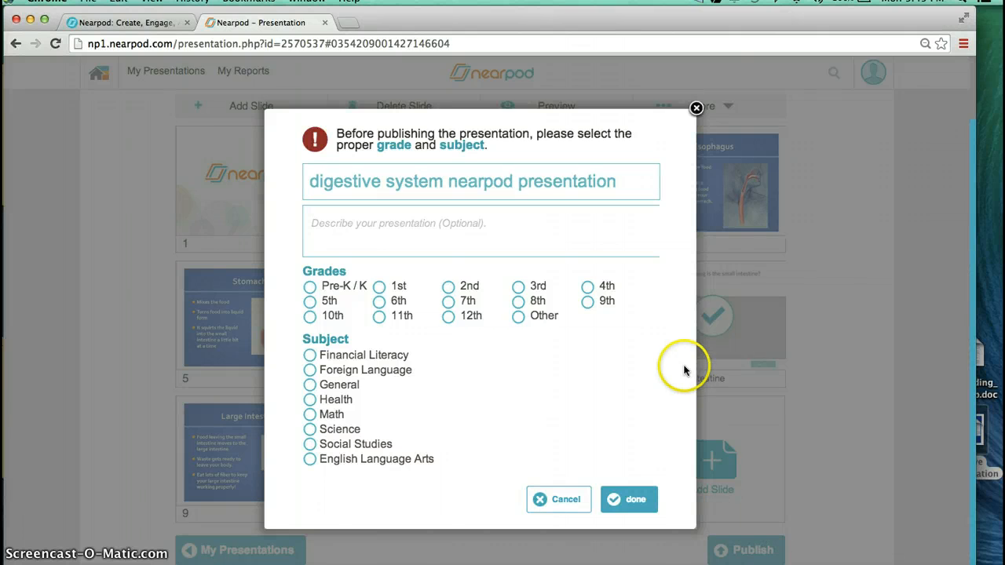
left_click(495, 228)
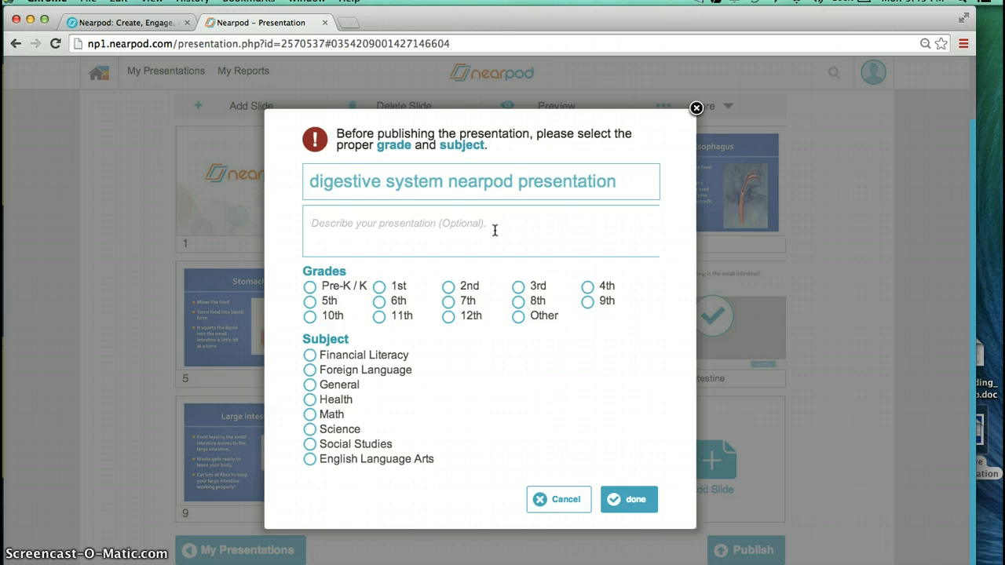
type("Nearpod pres")
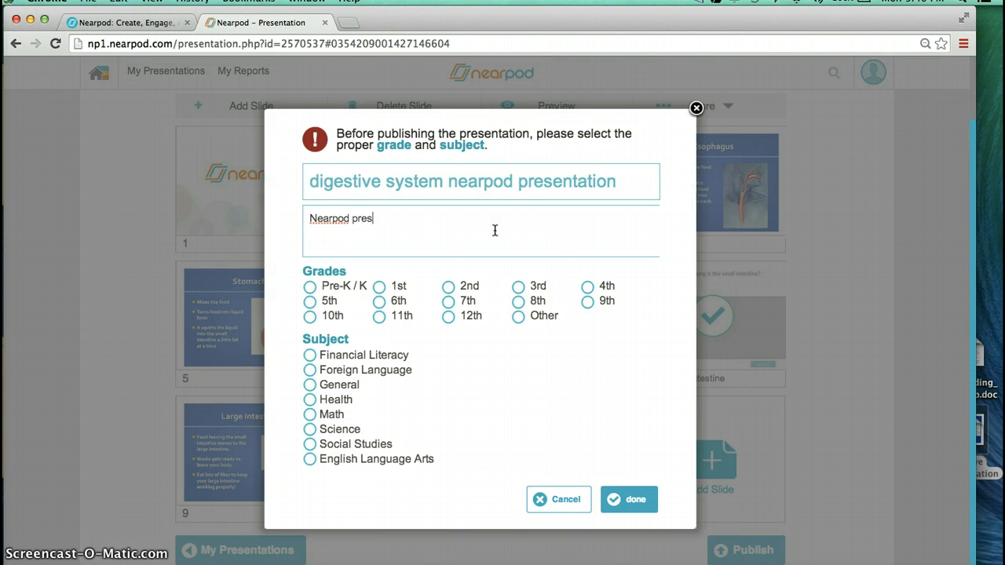
type("entation for first g")
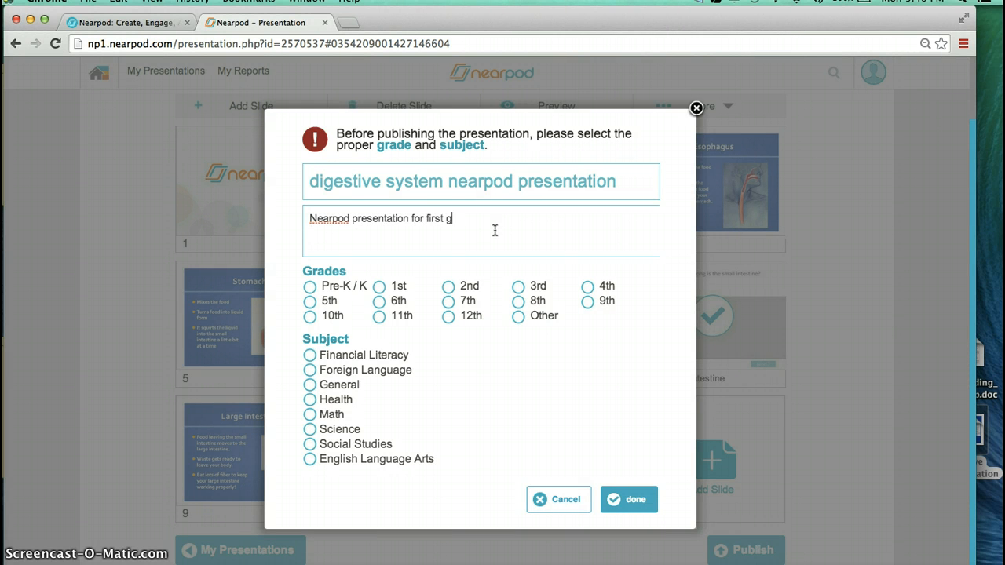
type("raders on the digestive system")
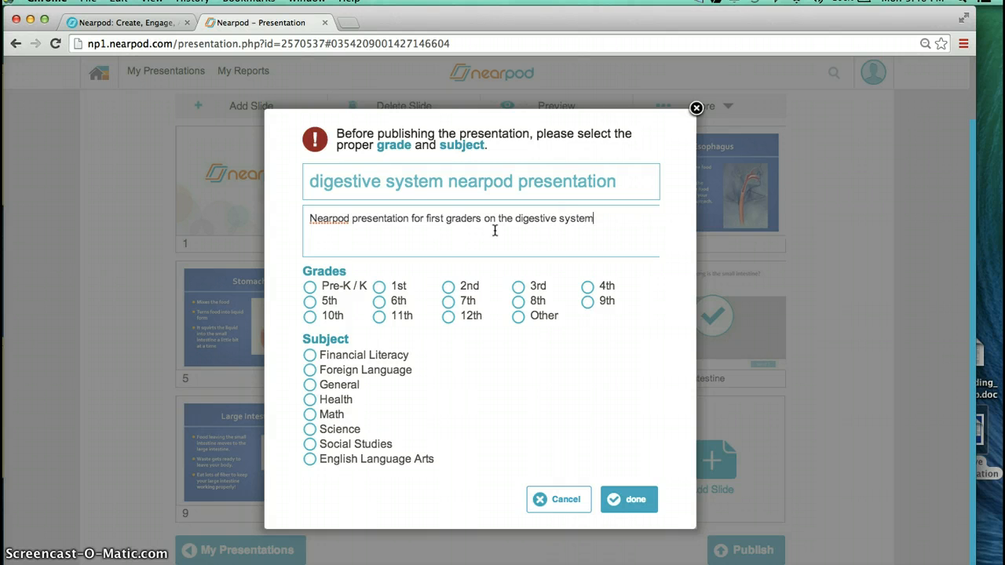
type(".")
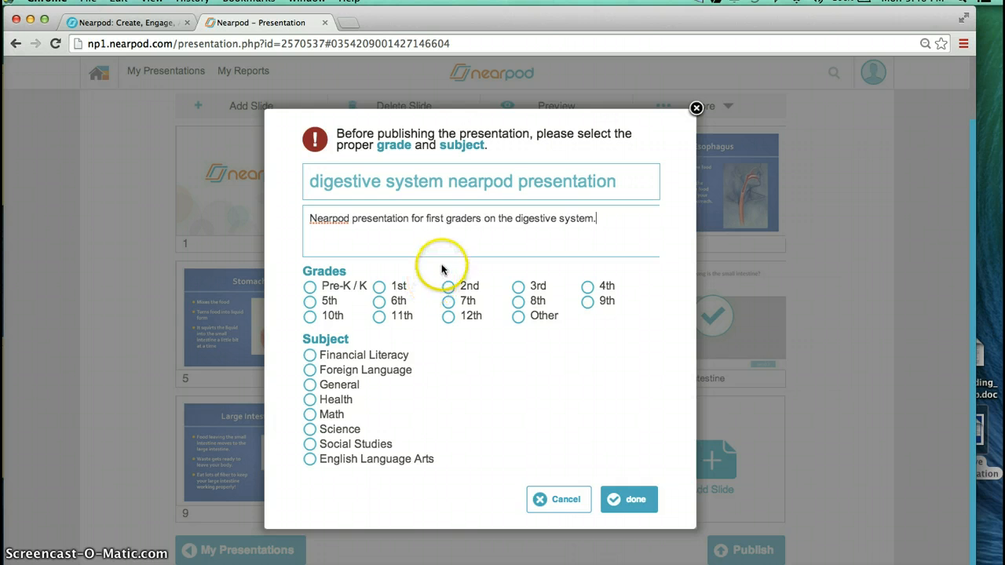
Step: Select grades 1st, 2nd and 3rd and the subject Science, and publish the presentation
left_click(380, 289)
left_click(447, 285)
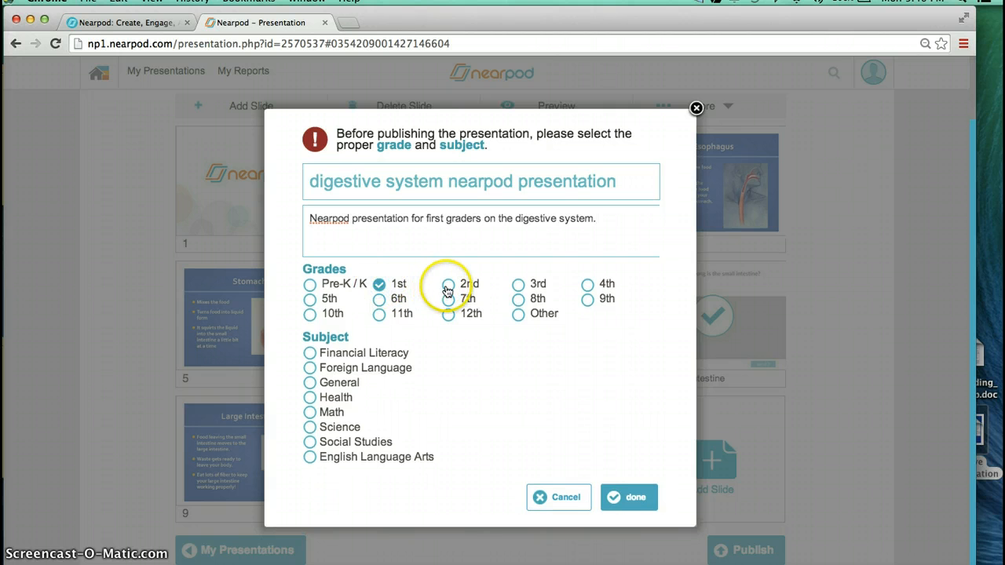
left_click(519, 286)
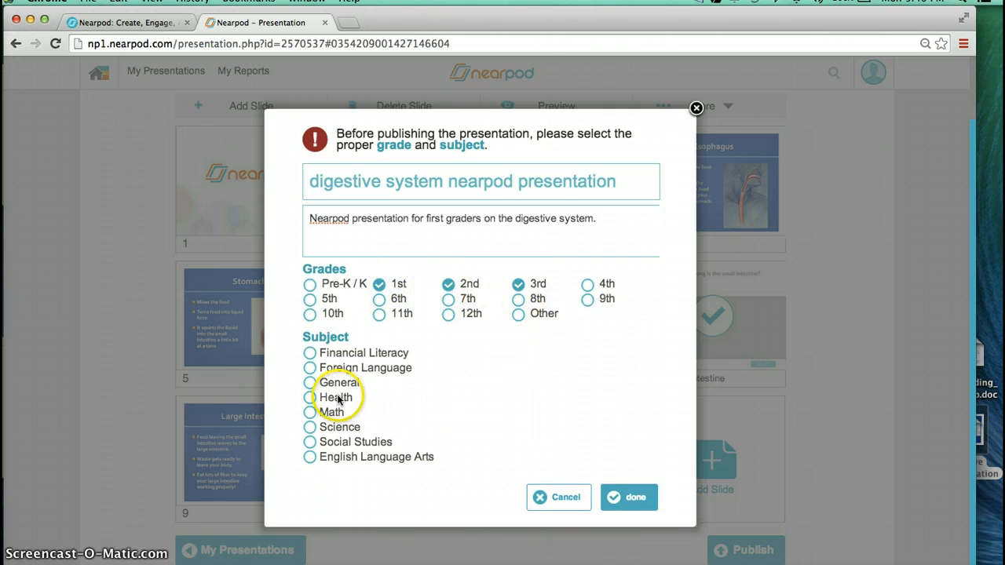
left_click(311, 427)
left_click(633, 495)
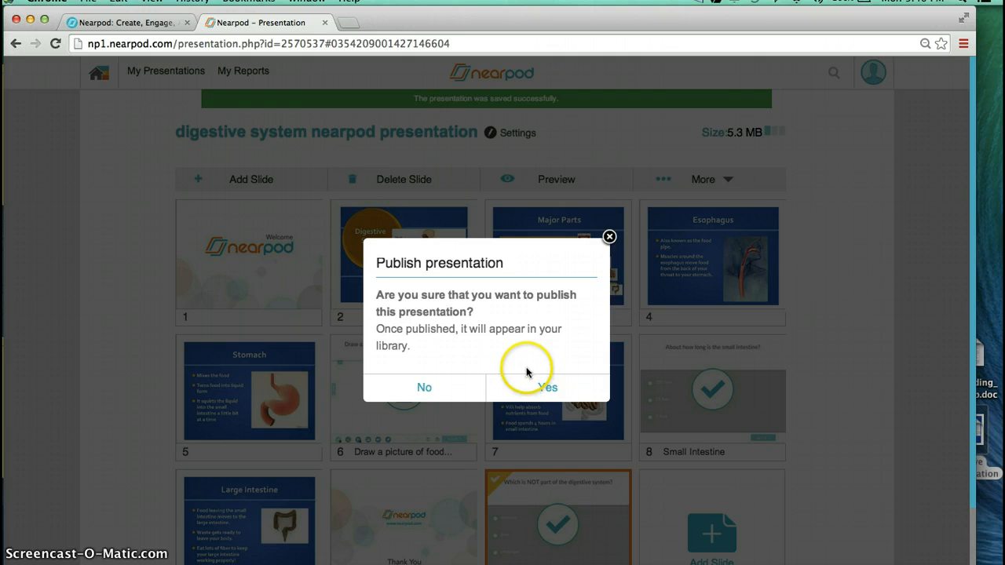
left_click(534, 383)
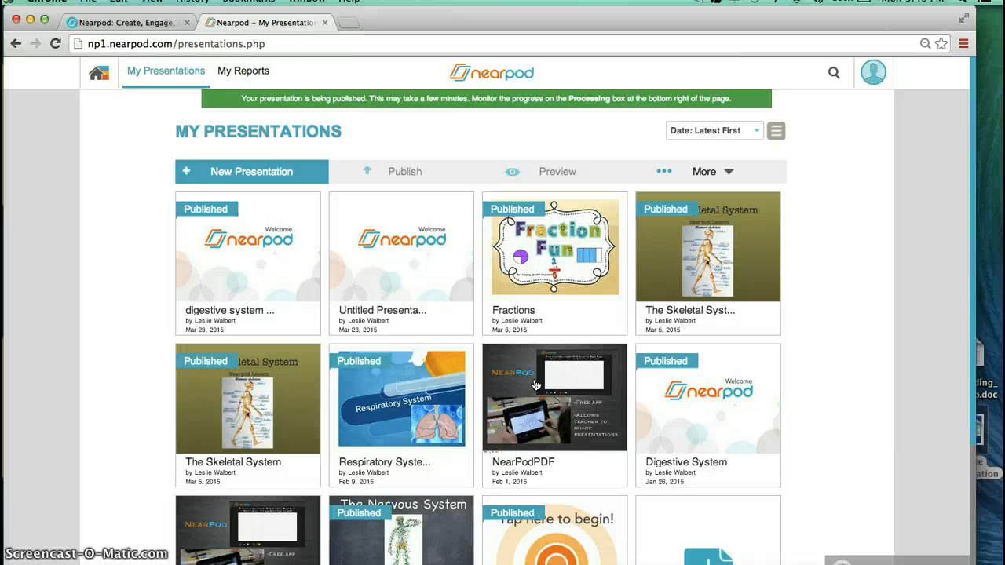
Step: Open the published digestive system presentation dated Mar 23, 2015 from the My Presentations list
scroll(616, 329, "down", 5)
scroll(617, 329, "up", 5)
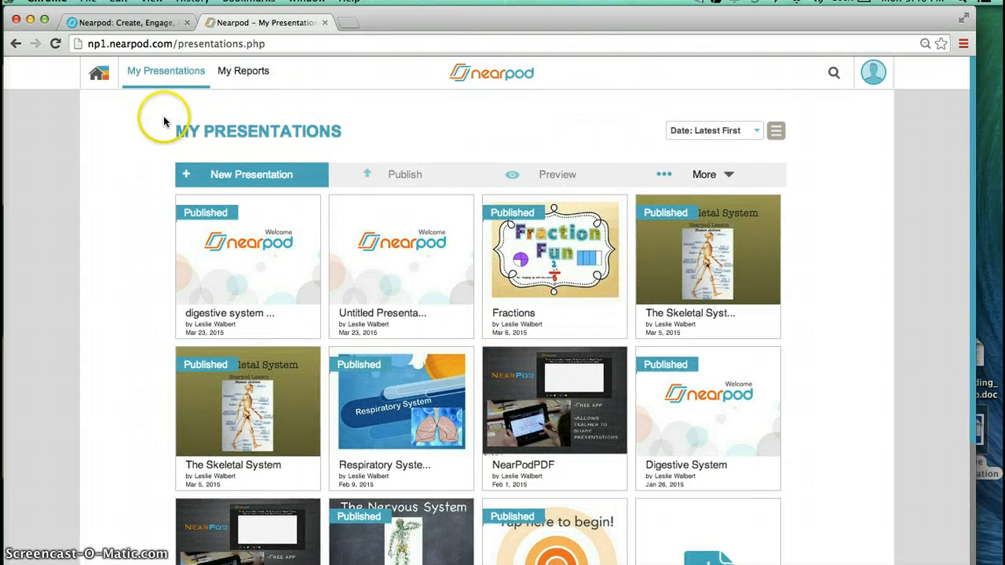
left_click(165, 72)
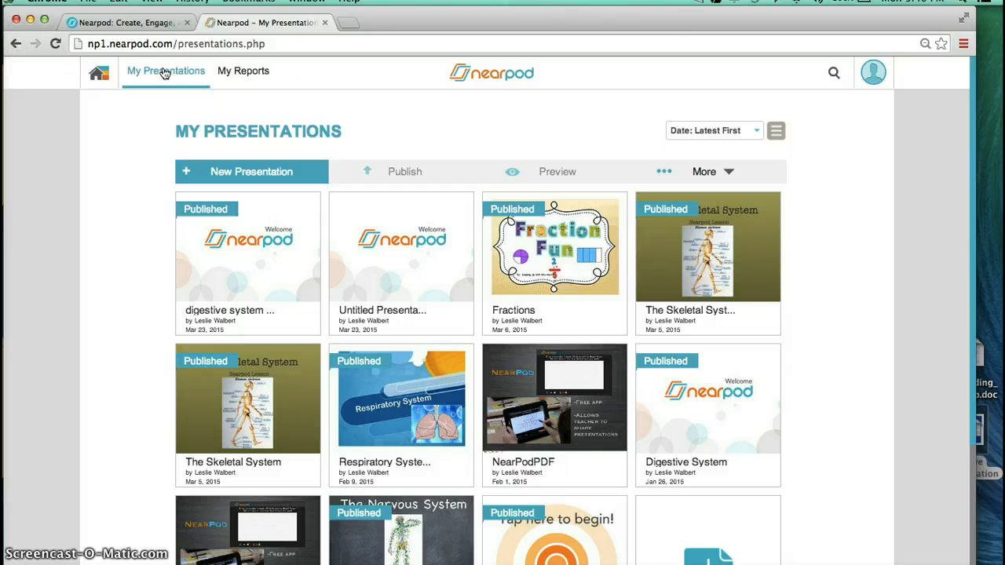
left_click(141, 78)
left_click(372, 291)
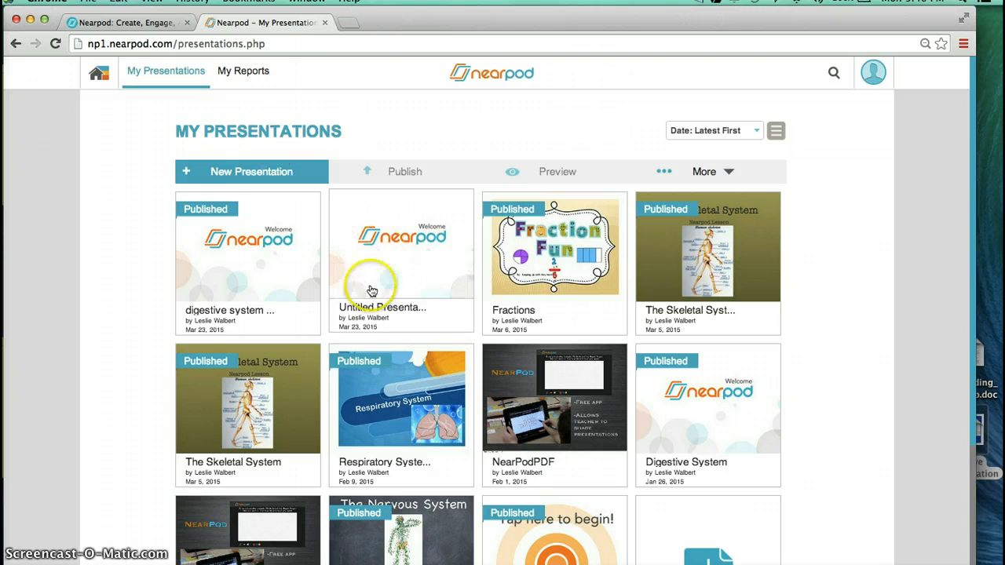
scroll(372, 290, "down", 2)
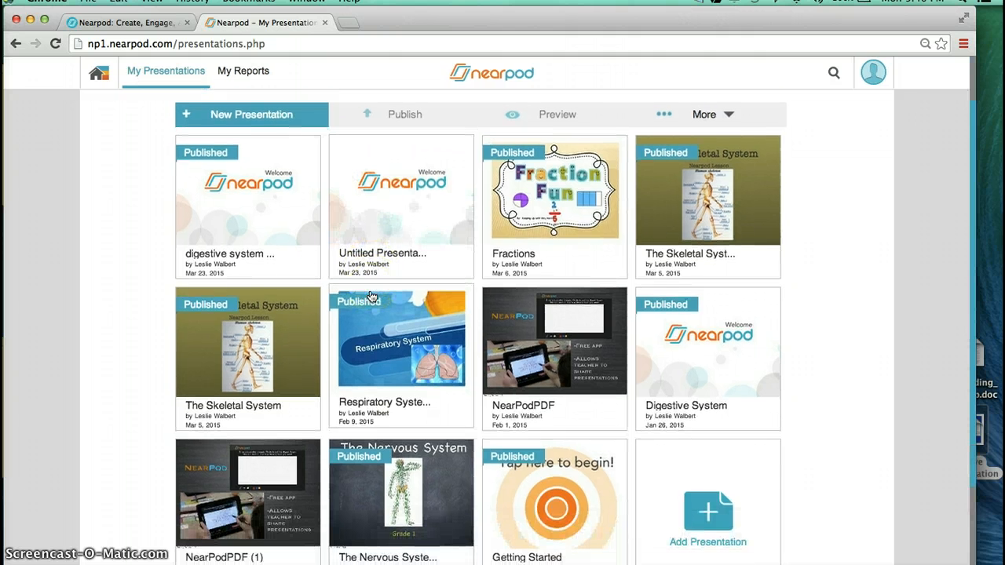
left_click(278, 208)
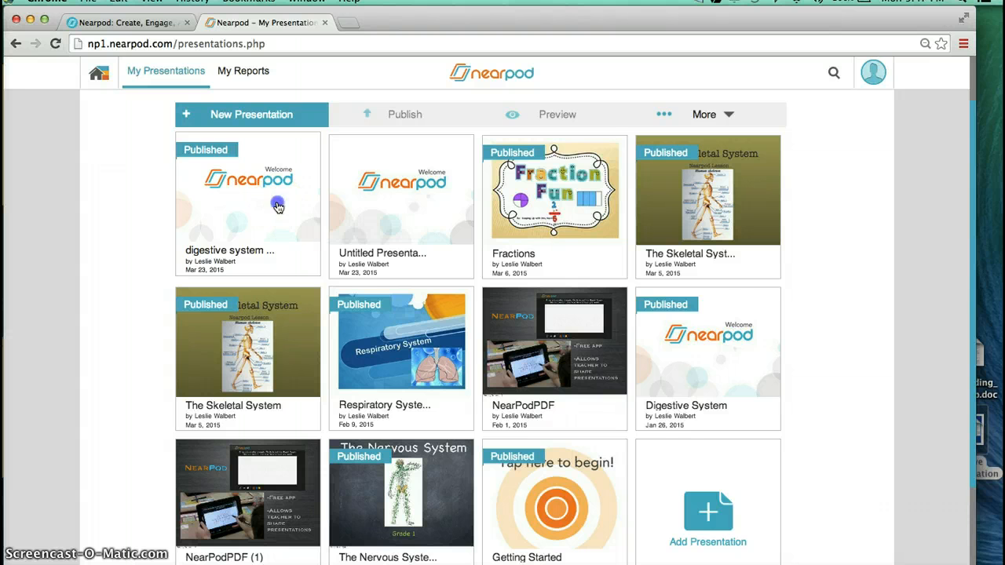
left_click(253, 191)
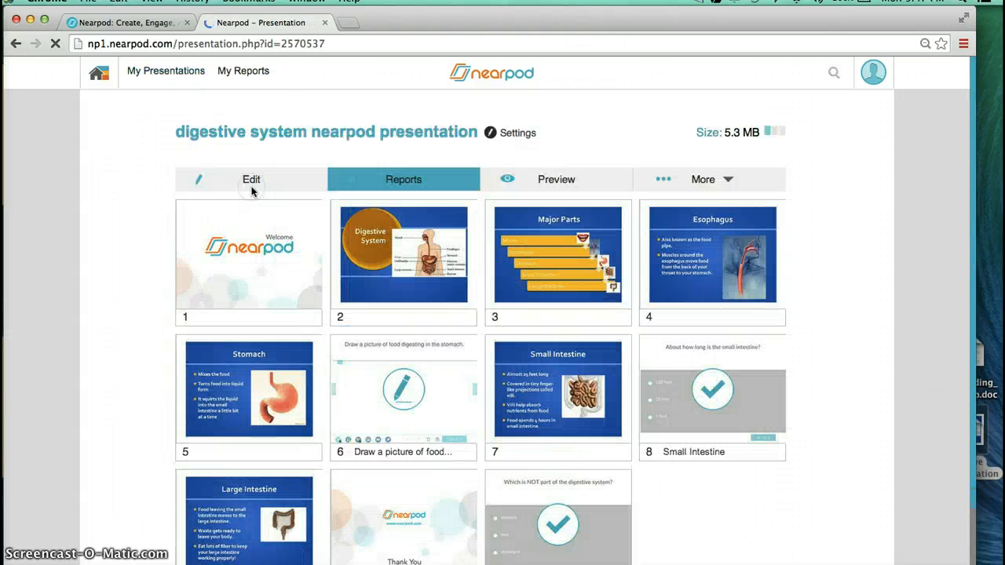
Step: Preview the digestive system presentation from the Welcome slide through the organ slides to the stomach drawing activity
scroll(374, 270, "down", 1)
scroll(375, 270, "down", 2)
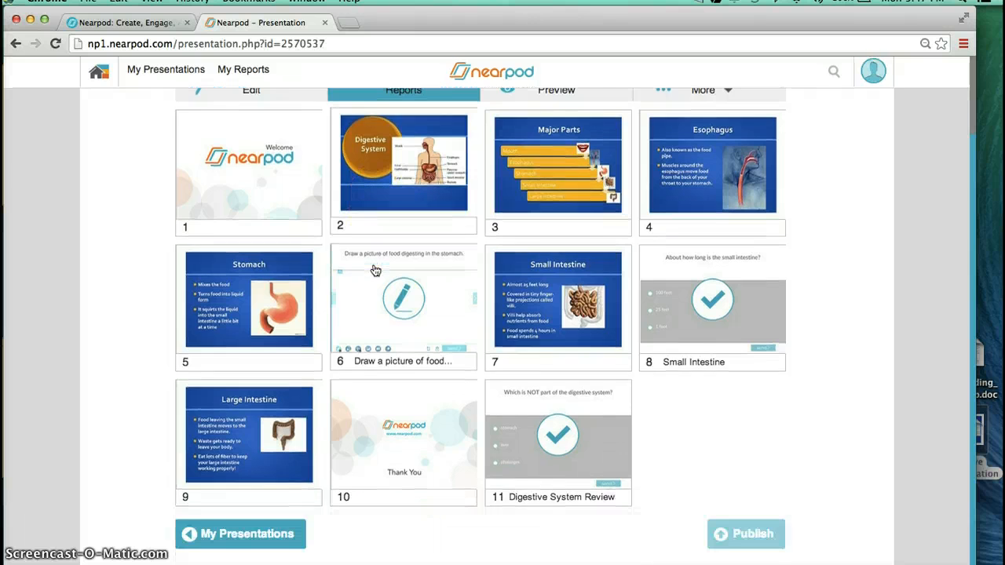
scroll(311, 383, "up", 3)
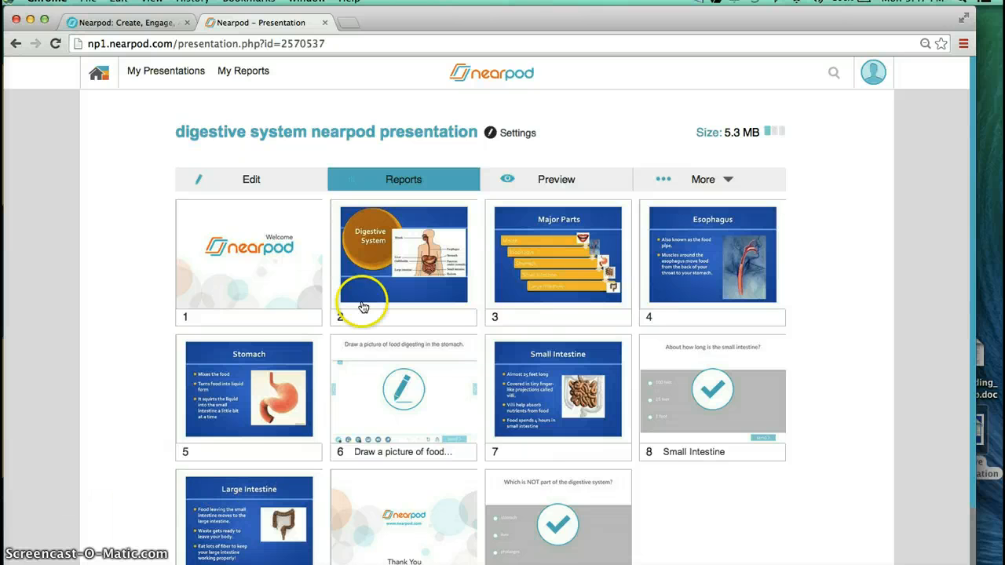
left_click(568, 186)
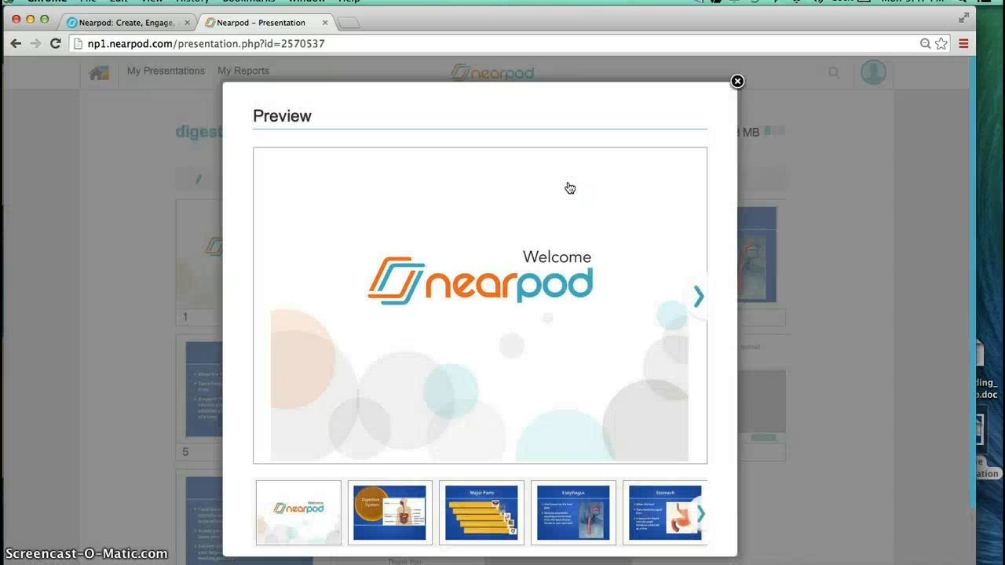
left_click(699, 296)
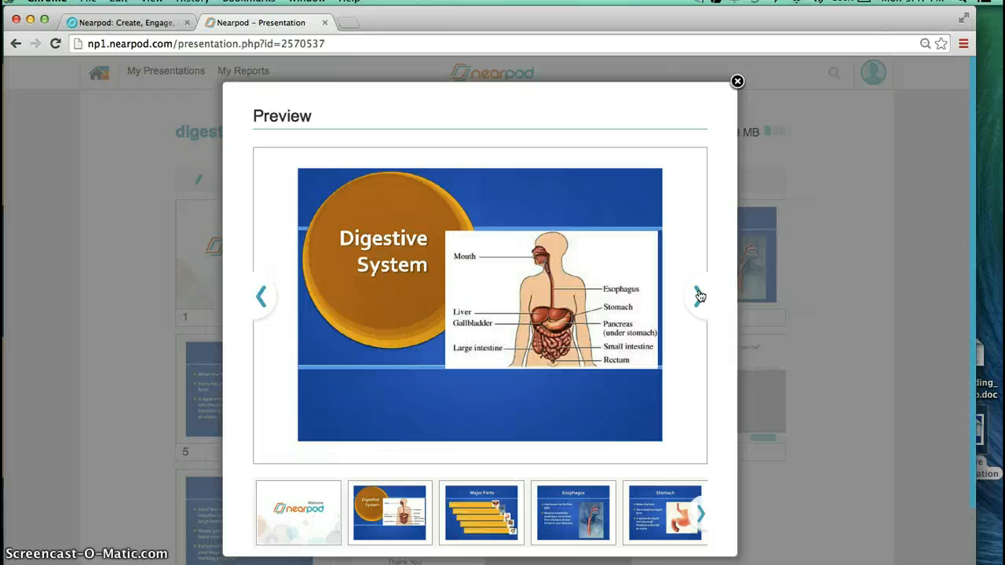
left_click(699, 295)
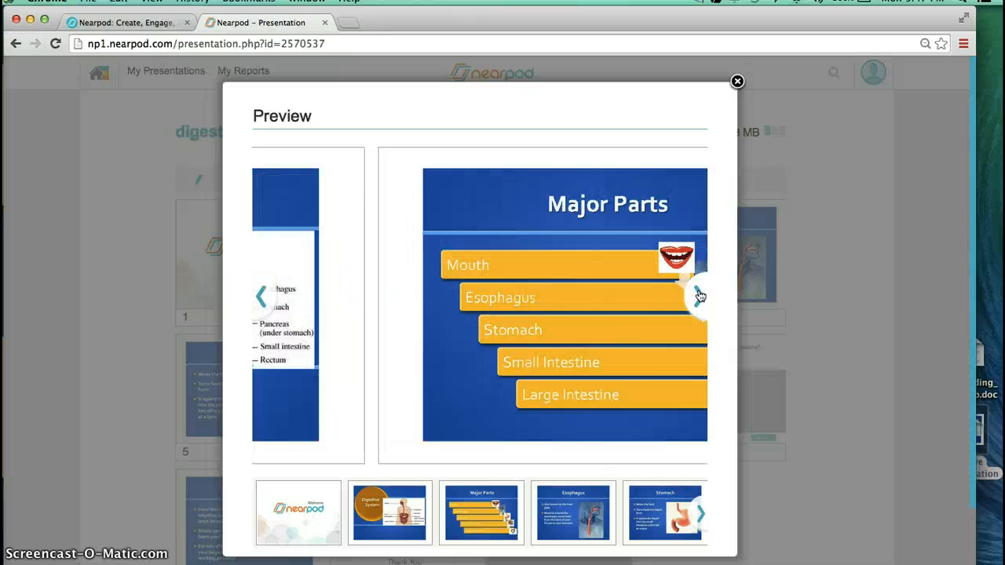
left_click(700, 296)
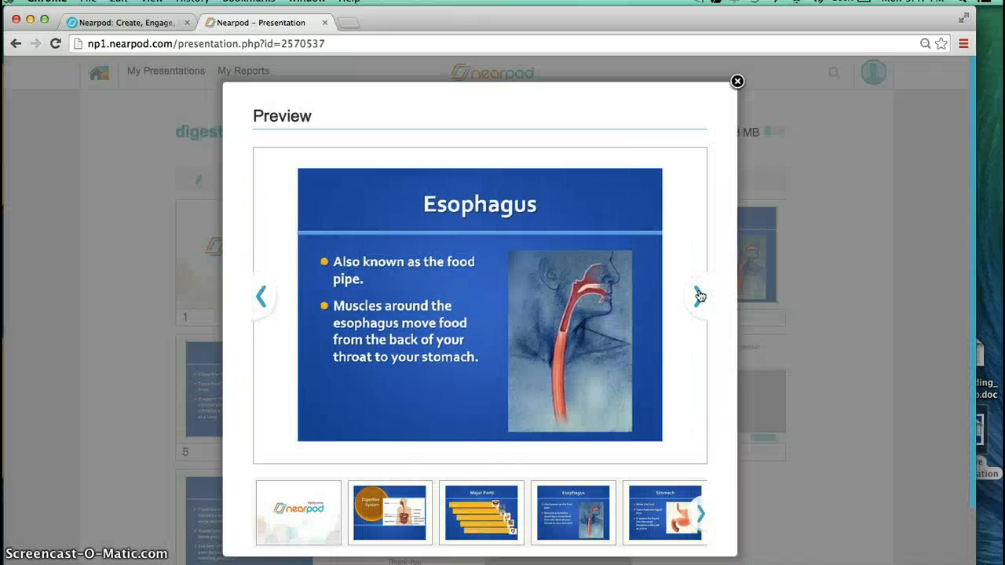
left_click(700, 296)
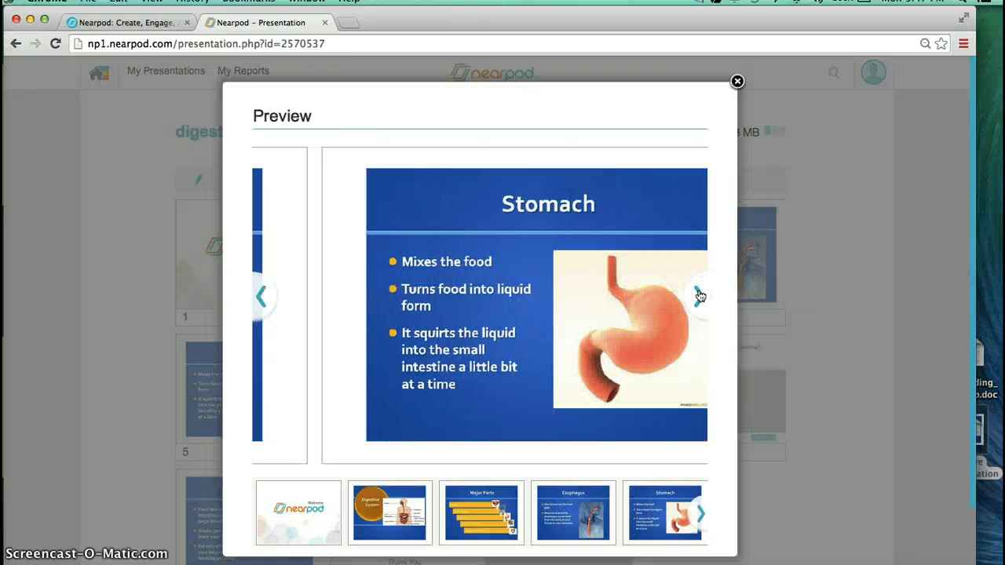
left_click(700, 296)
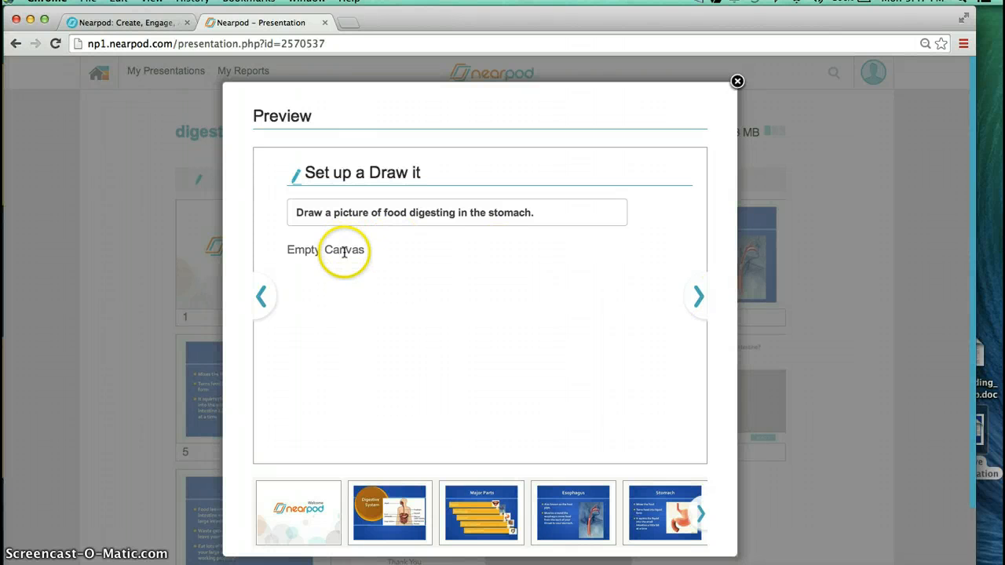
Step: Continue the preview through the Small Intestine slide and its quiz to the Large Intestine slide, and close the preview
left_click(699, 296)
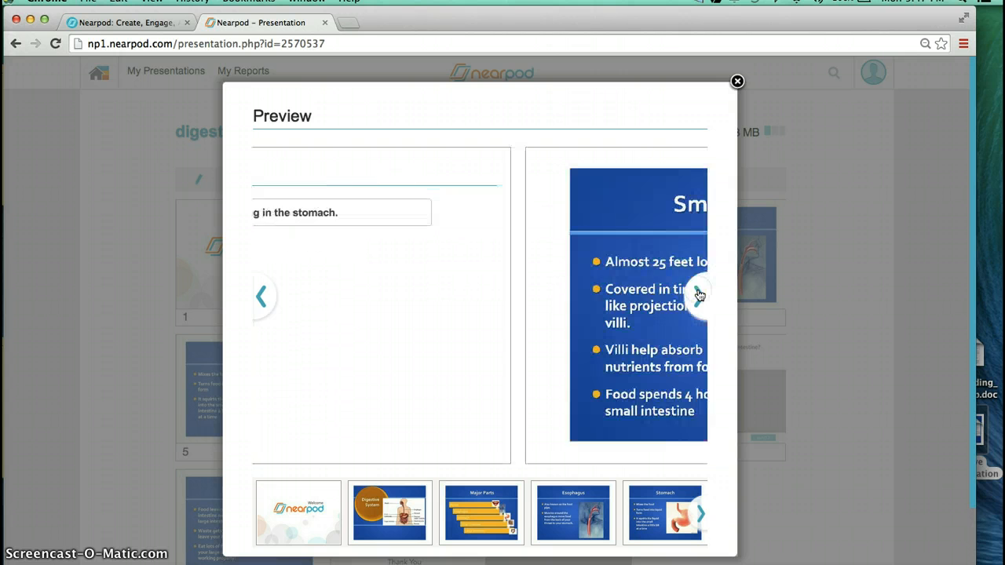
left_click(699, 295)
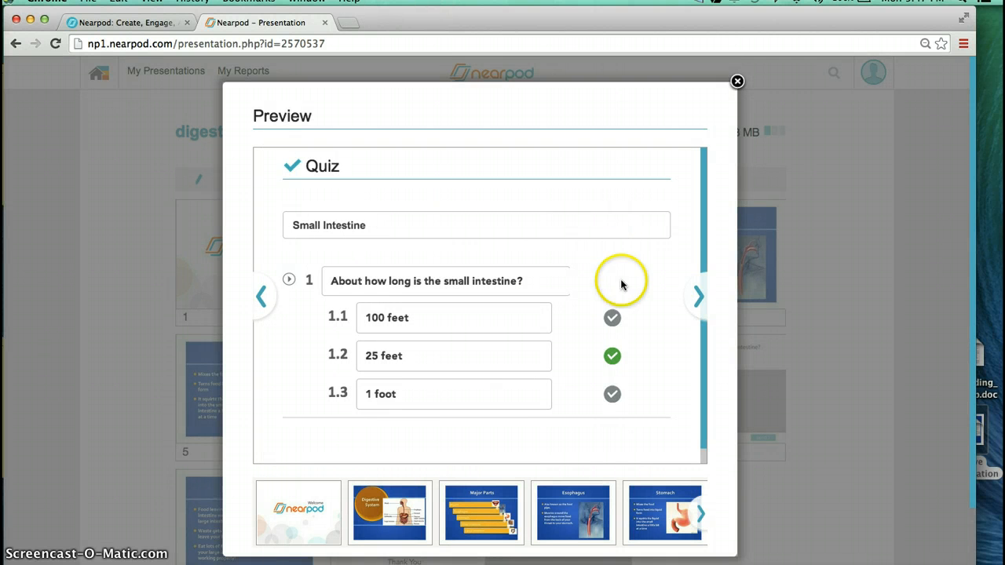
left_click(701, 296)
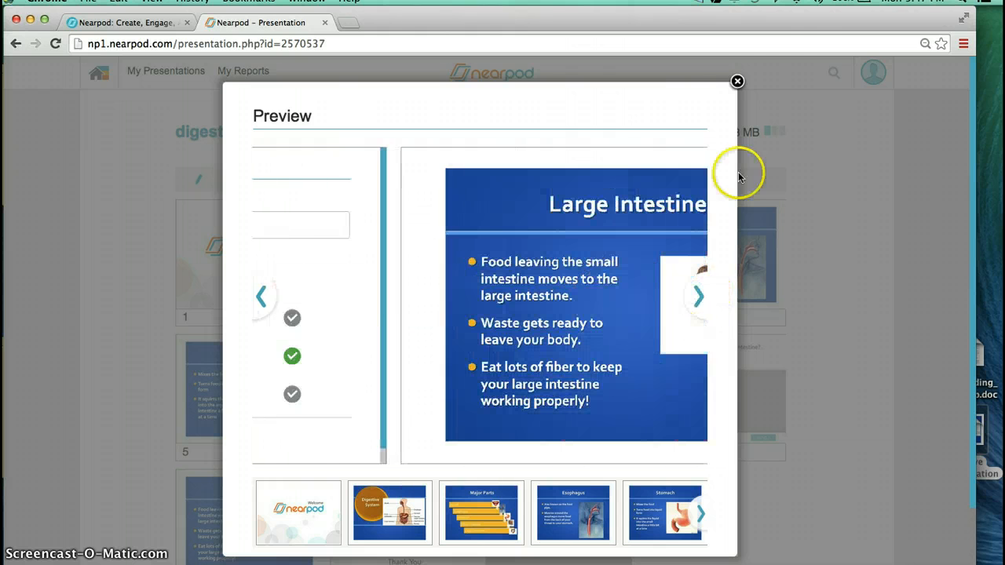
left_click(738, 82)
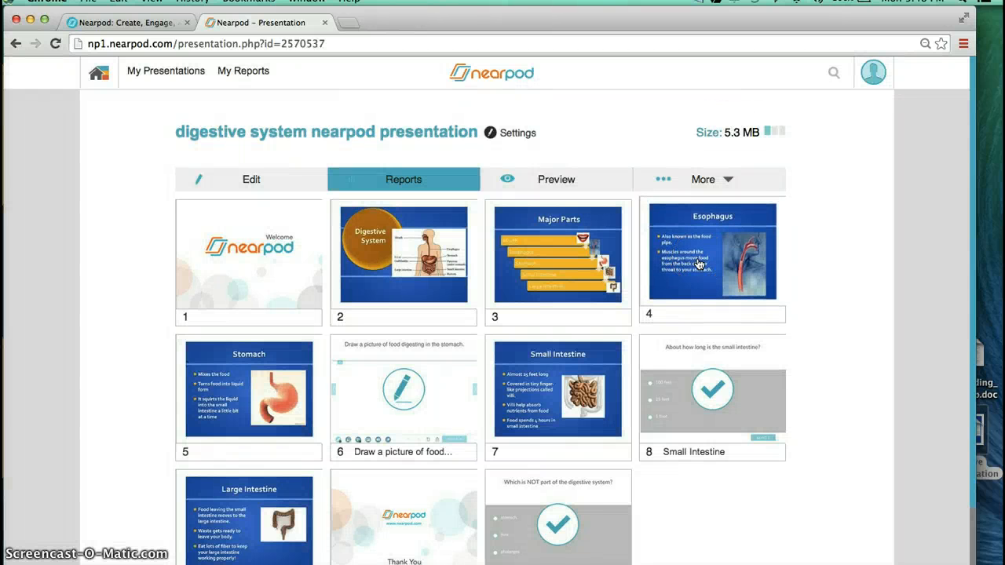
scroll(597, 302, "down", 3)
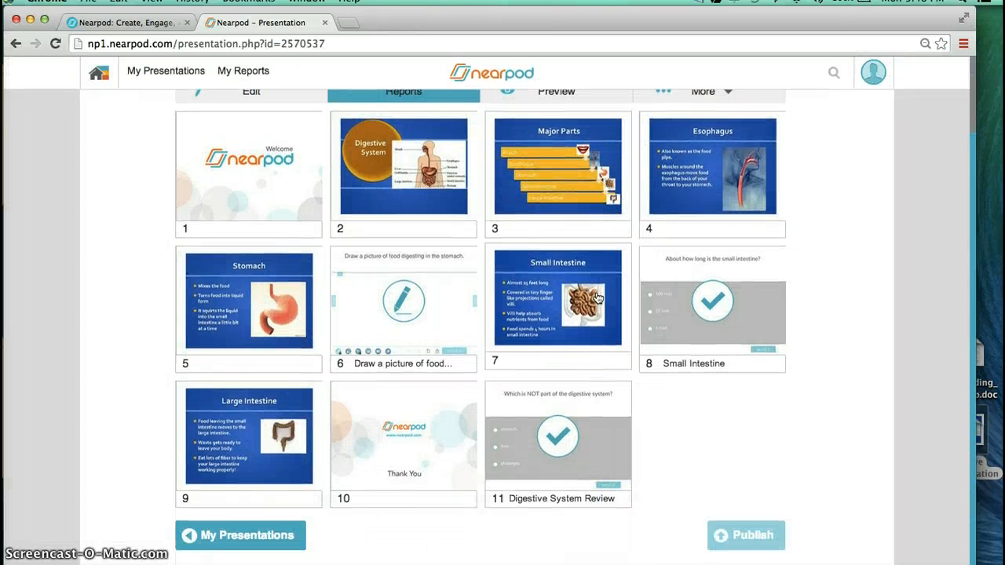
scroll(597, 297, "up", 2)
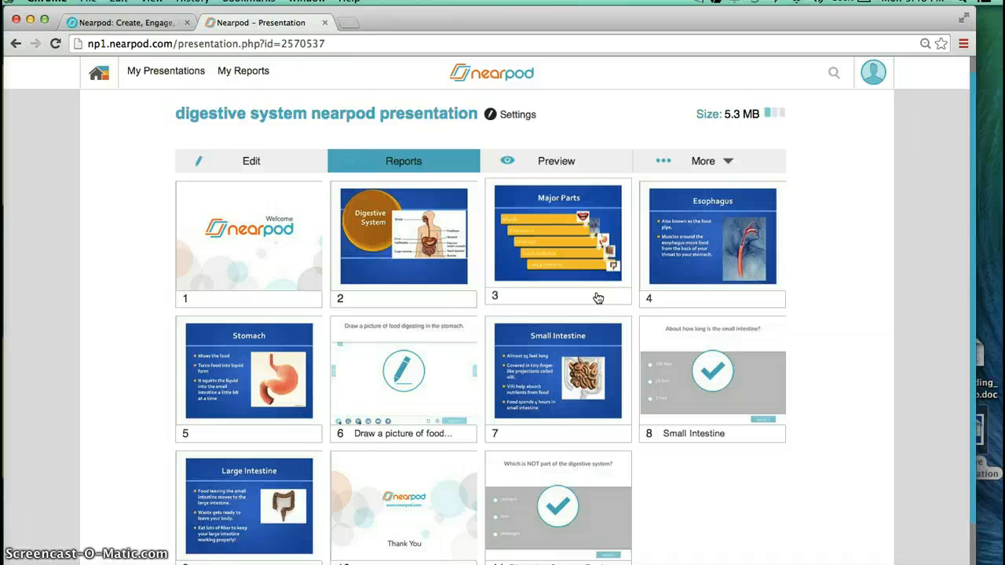
scroll(598, 297, "up", 1)
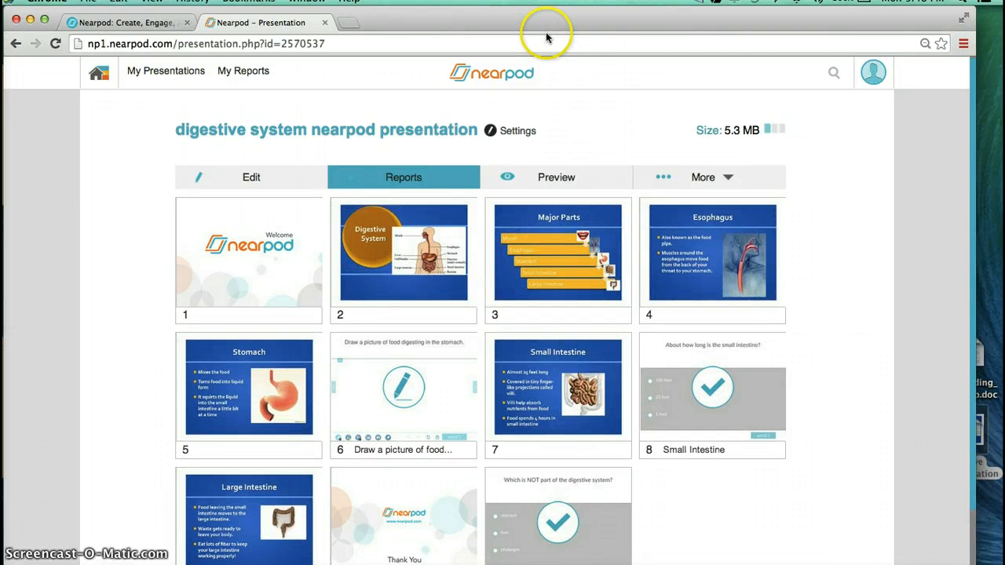